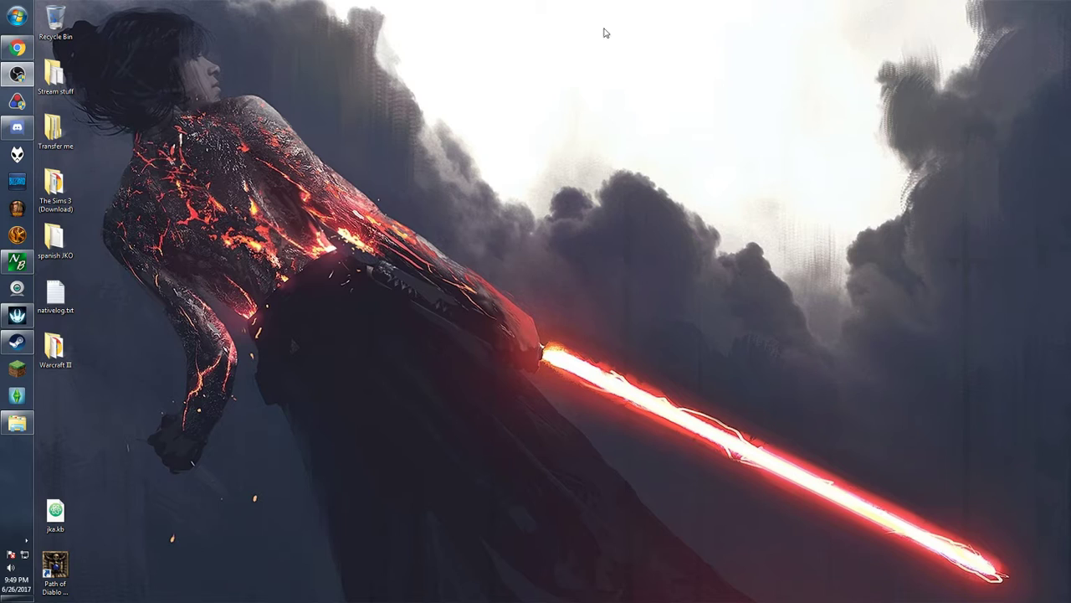
# Drag the Chrome window showing the Google homepage in from the screen edge
pyautogui.moveTo(1070, 53); pyautogui.dragTo(332, 54)
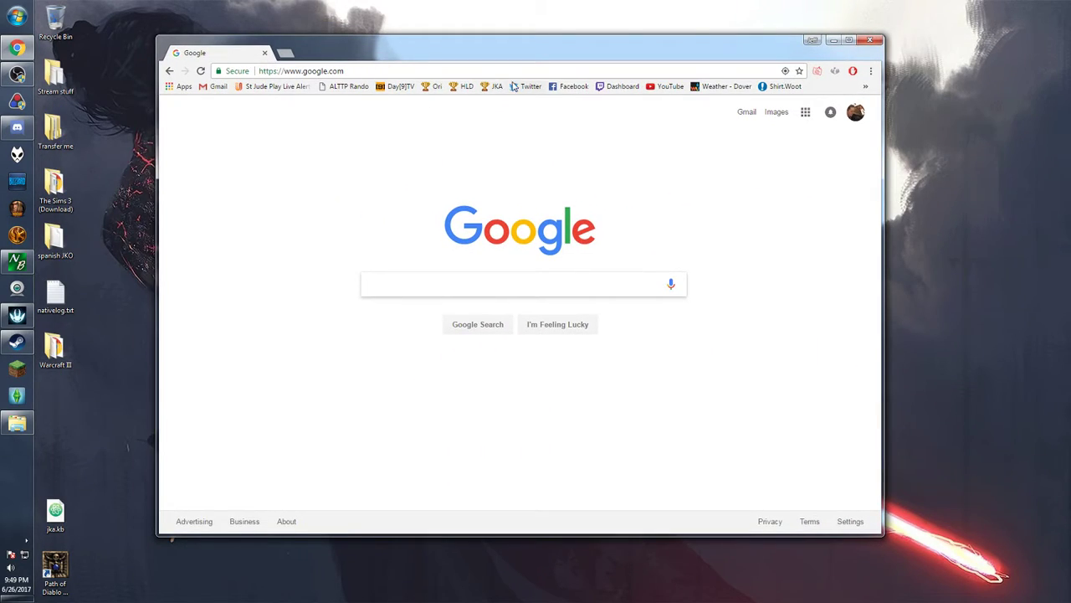
# Go to speedrun.com/ori_de and open the forum thread 'Ori Discord Server'
pyautogui.click(347, 71)
pyautogui.write('speed')
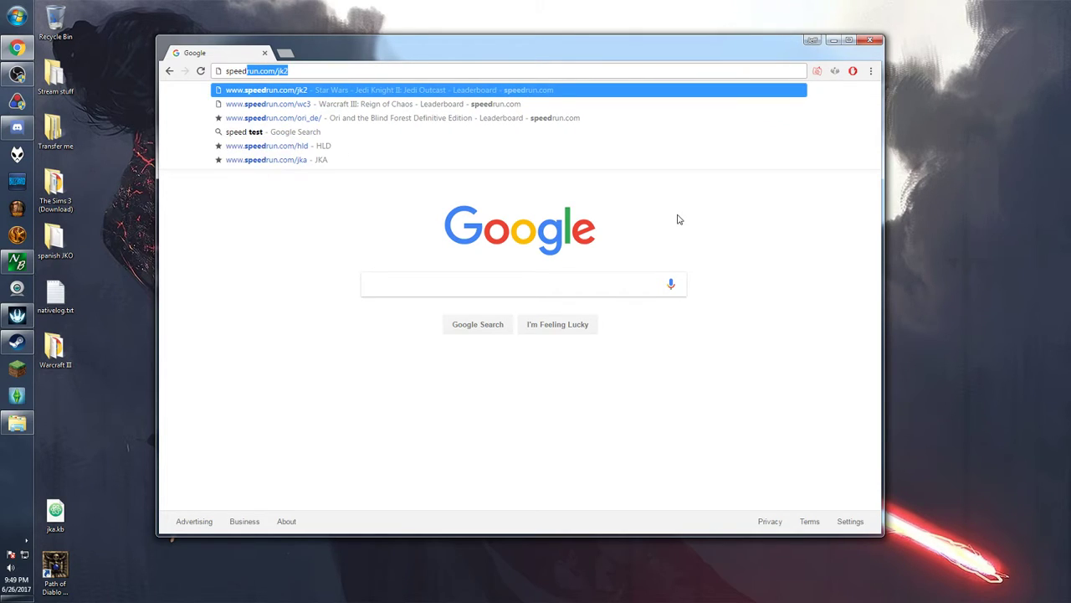
pyautogui.write('run.com/ori')
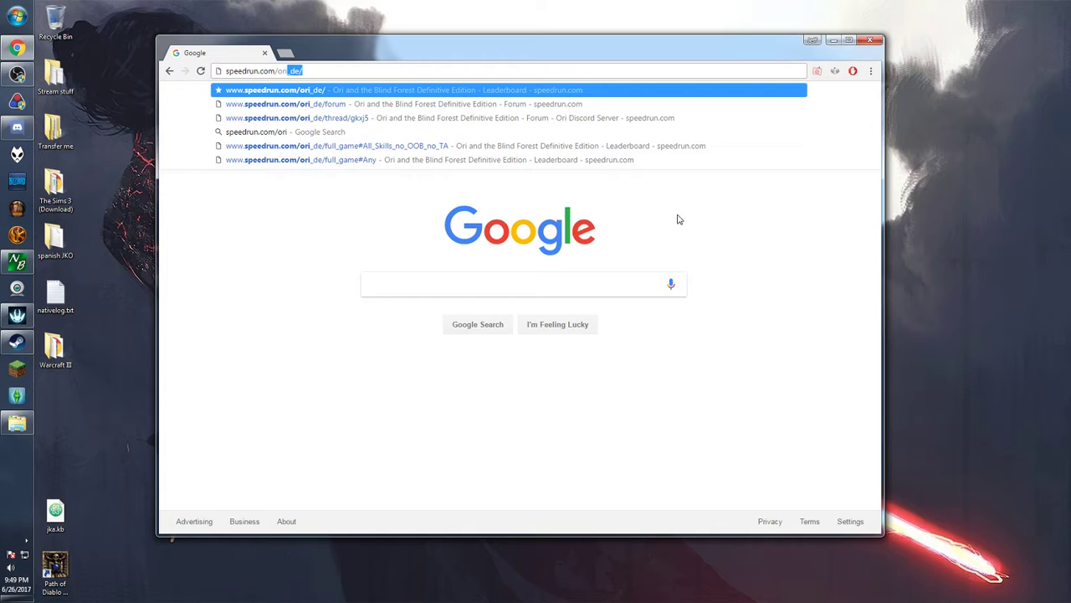
pyautogui.write('_de')
pyautogui.press('Return')
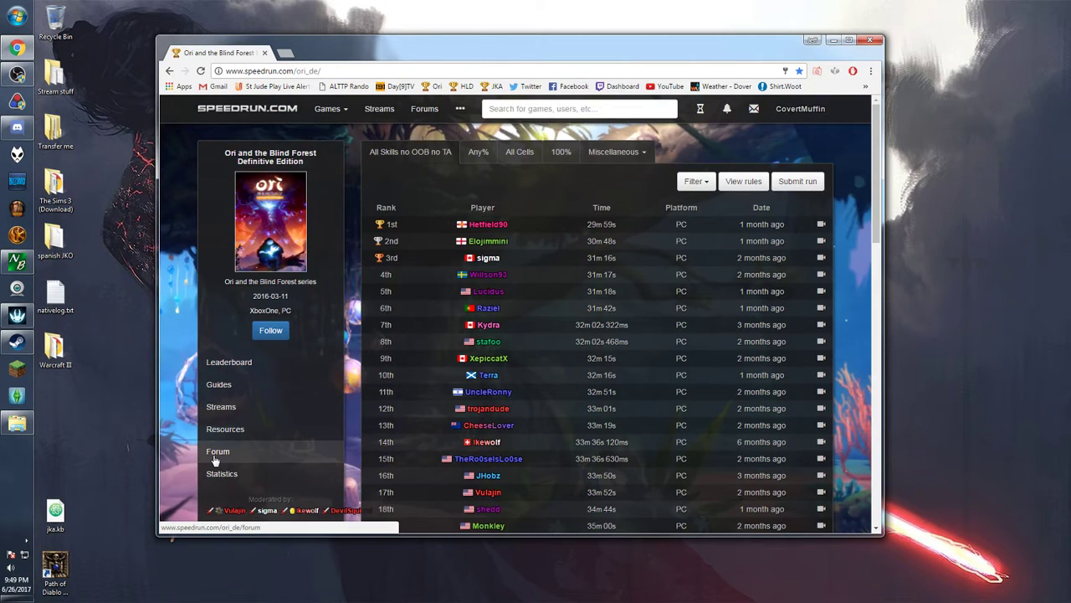
pyautogui.click(216, 452)
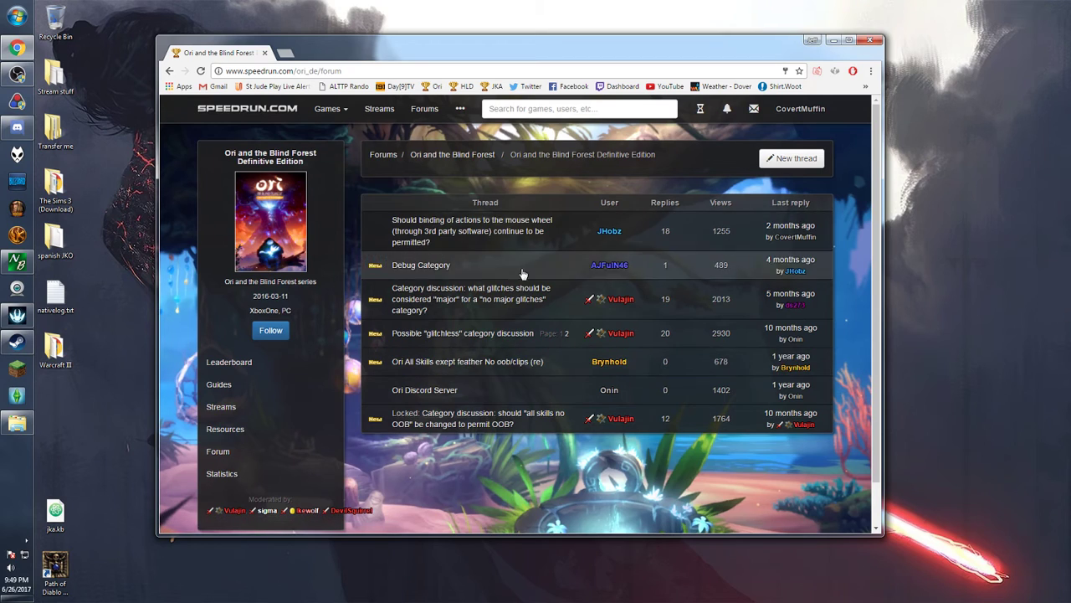
pyautogui.click(424, 390)
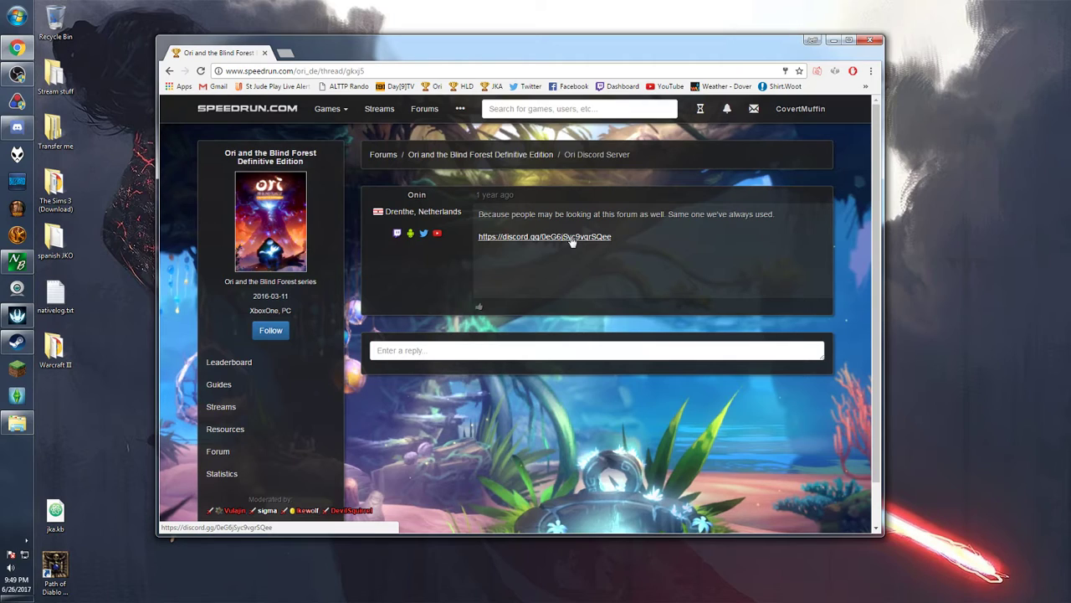
# Follow the discord.gg invite link and continue into the Discord server
pyautogui.click(572, 239)
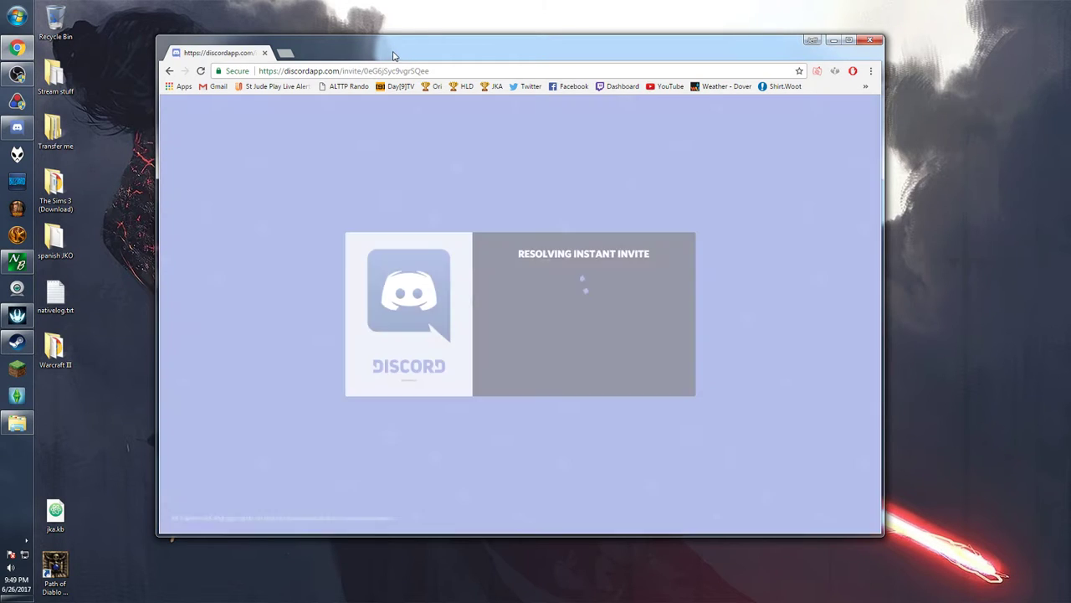
pyautogui.moveTo(412, 47)
pyautogui.mouseDown()
pyautogui.moveTo(533, 56)
pyautogui.moveTo(428, 51)
pyautogui.mouseUp()
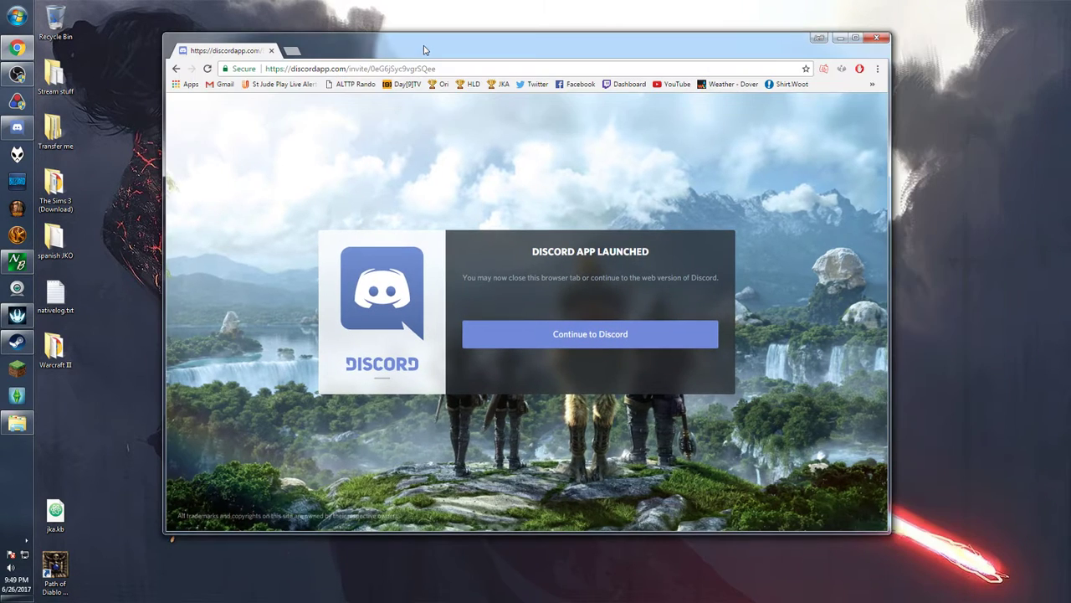
pyautogui.click(590, 335)
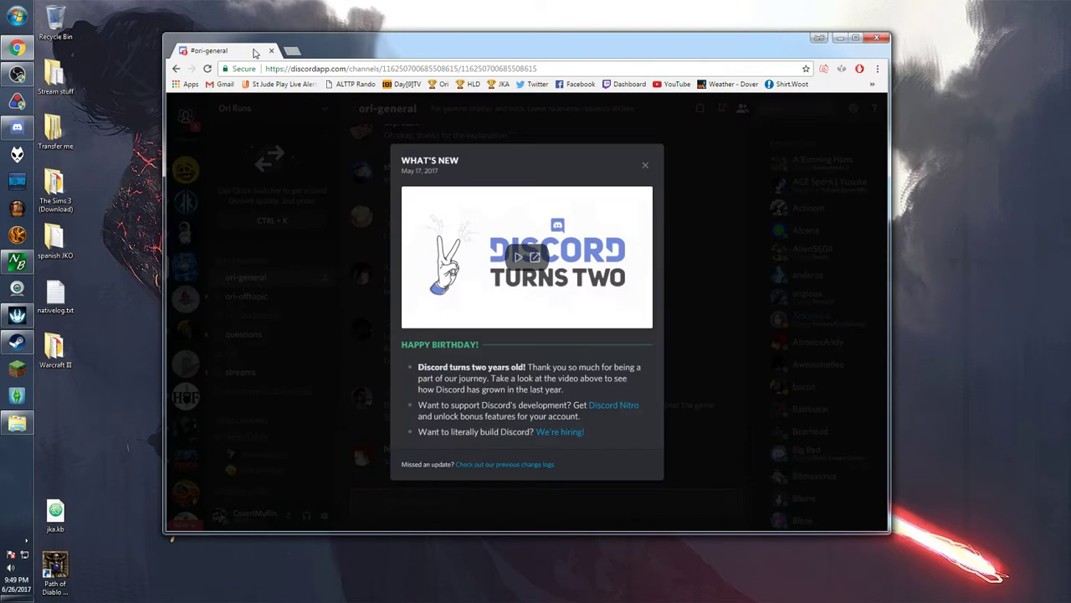
# In the Discord app, jump to the pinned releases message and open the OriDERandomizer releases link
pyautogui.click(17, 48)
pyautogui.click(30, 126)
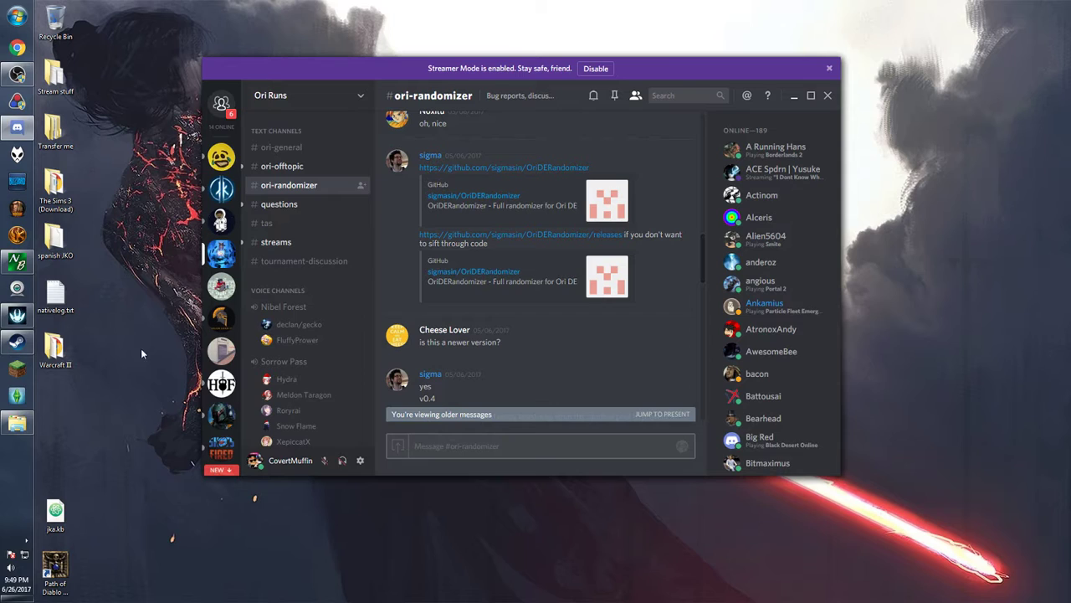
pyautogui.moveTo(327, 65); pyautogui.dragTo(355, 73)
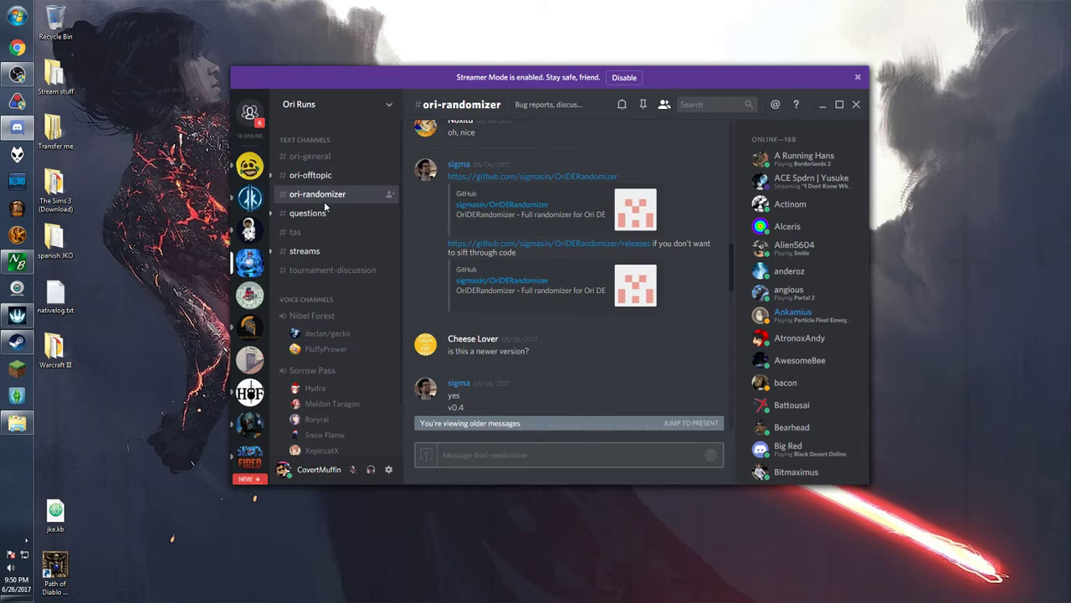
pyautogui.click(643, 105)
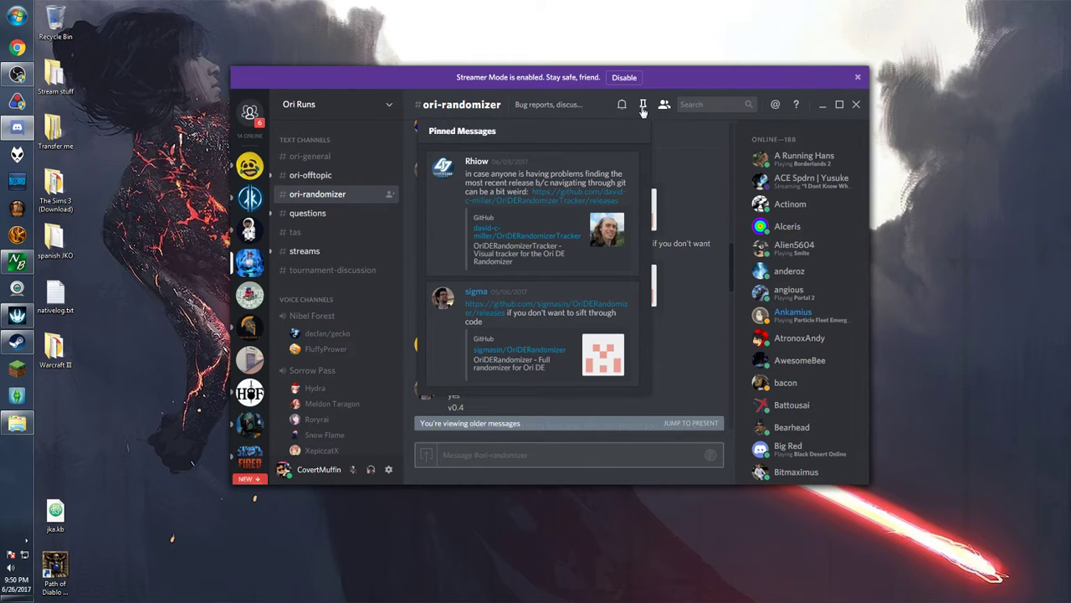
pyautogui.click(523, 308)
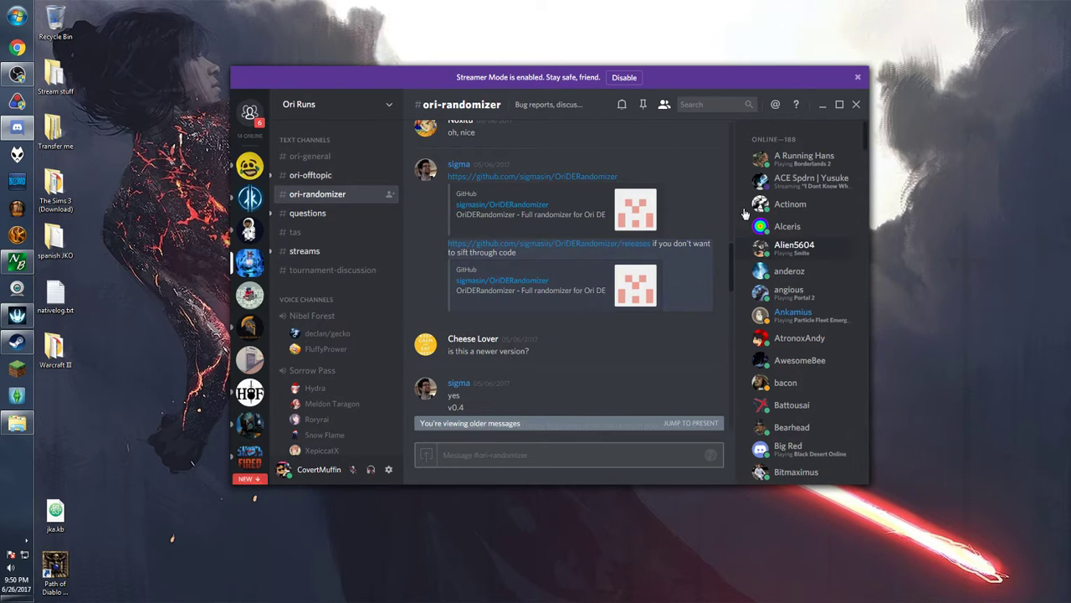
pyautogui.click(581, 243)
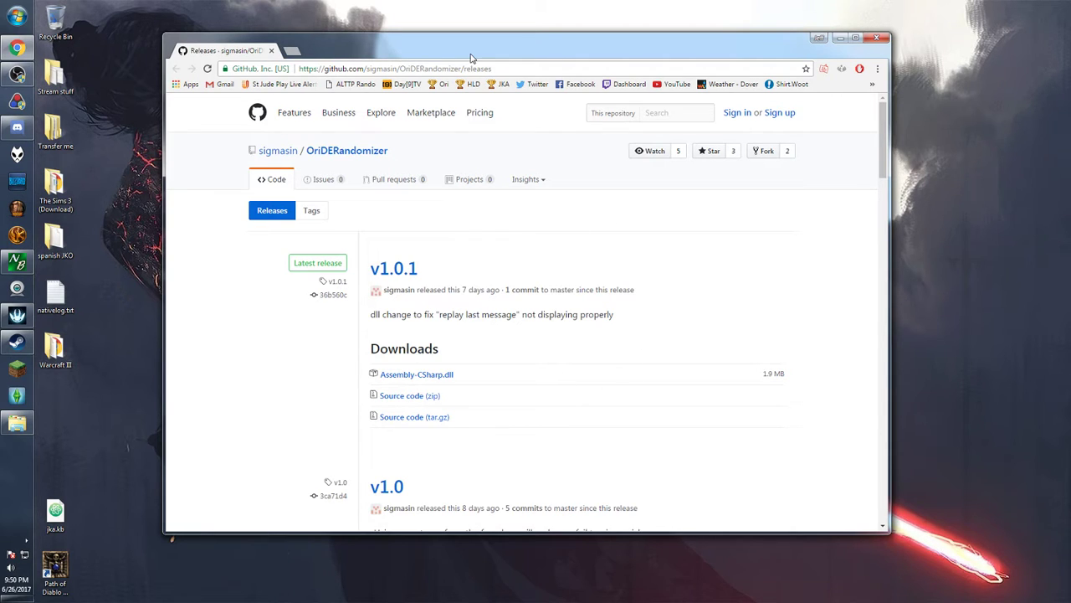
# Download the v1.0.1 Assembly-CSharp.dll, keep it, and drag it onto the desktop
pyautogui.moveTo(470, 55); pyautogui.dragTo(524, 200)
pyautogui.click(434, 165)
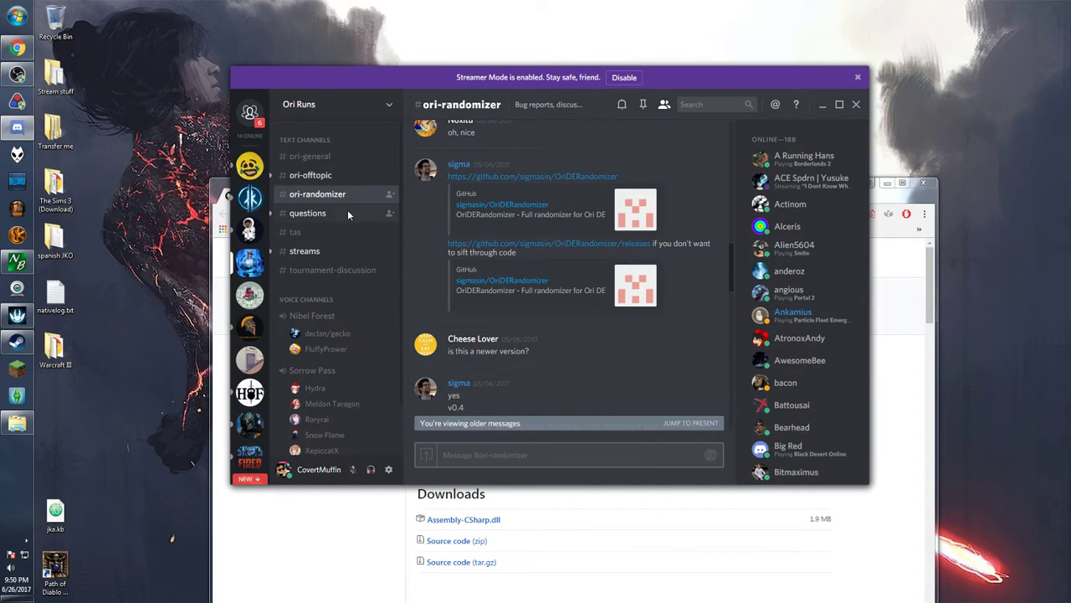
pyautogui.click(869, 543)
pyautogui.moveTo(721, 204); pyautogui.dragTo(694, 73)
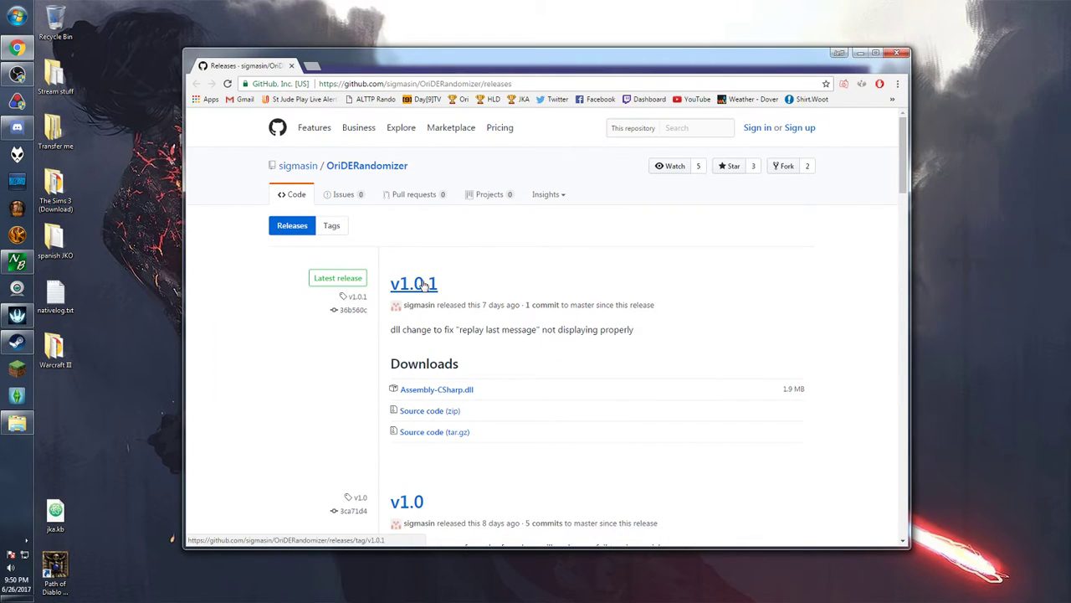
pyautogui.scroll(-1, 516, 263)
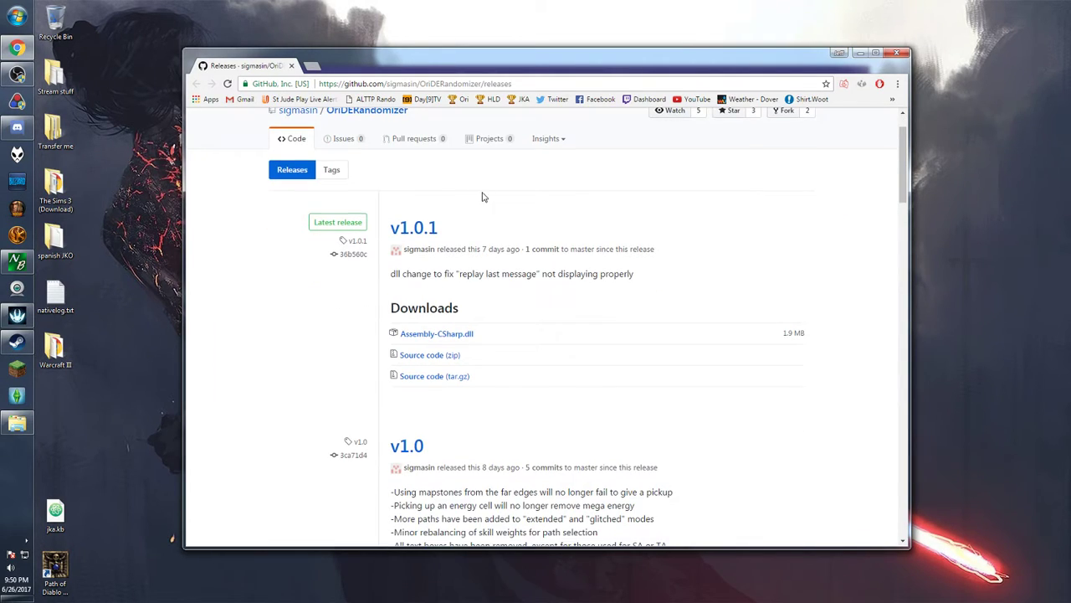
pyautogui.click(436, 334)
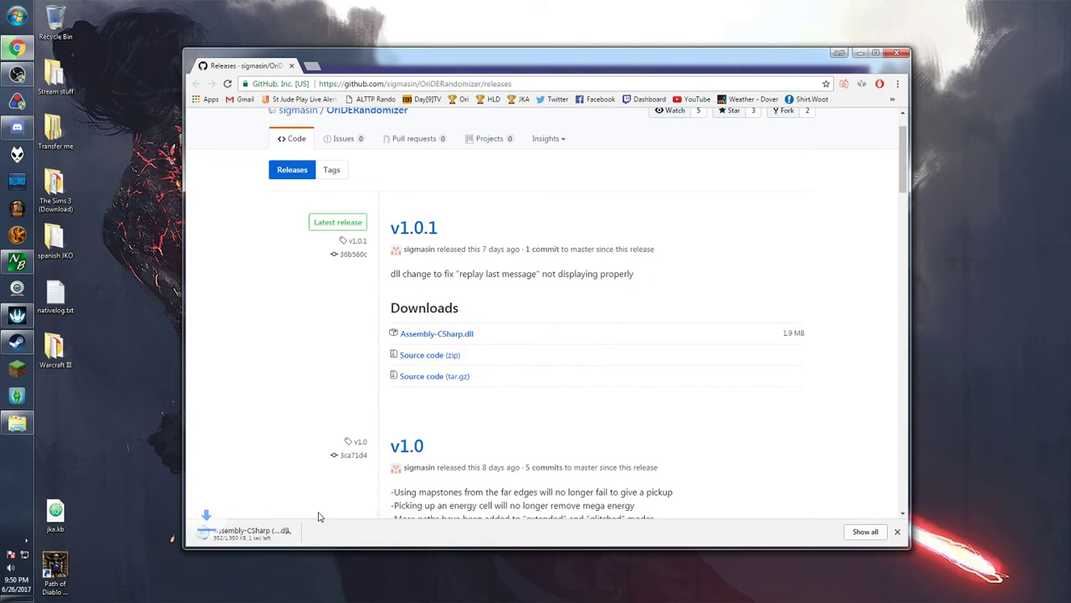
pyautogui.click(384, 532)
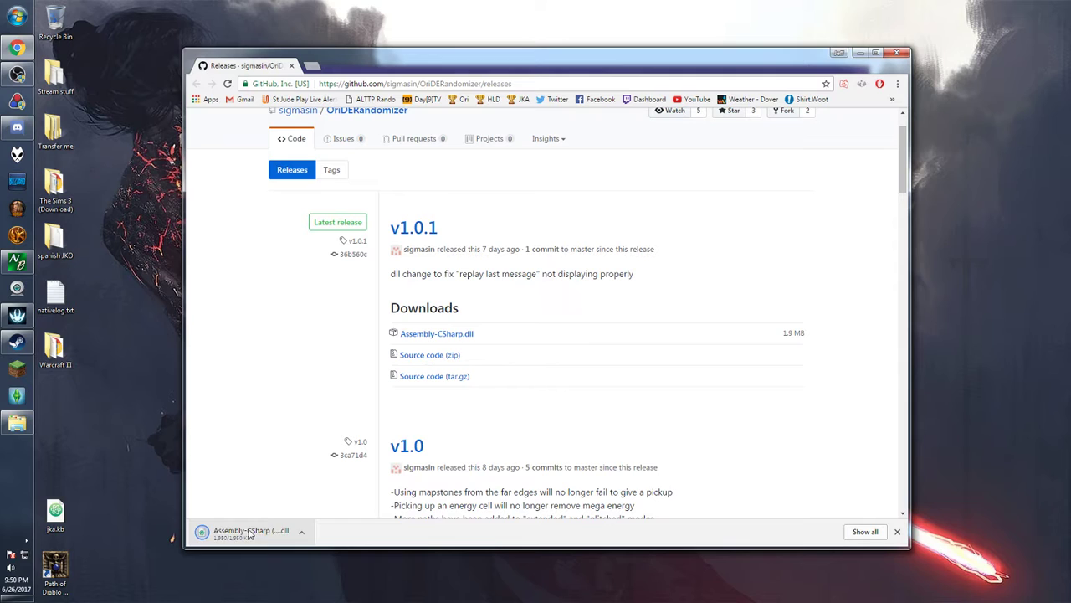
pyautogui.moveTo(247, 534); pyautogui.dragTo(1001, 88)
# Download the v1.0 seeds.zip, drop seeds (15).zip on the desktop, and close the browser
pyautogui.scroll(-3, 497, 272)
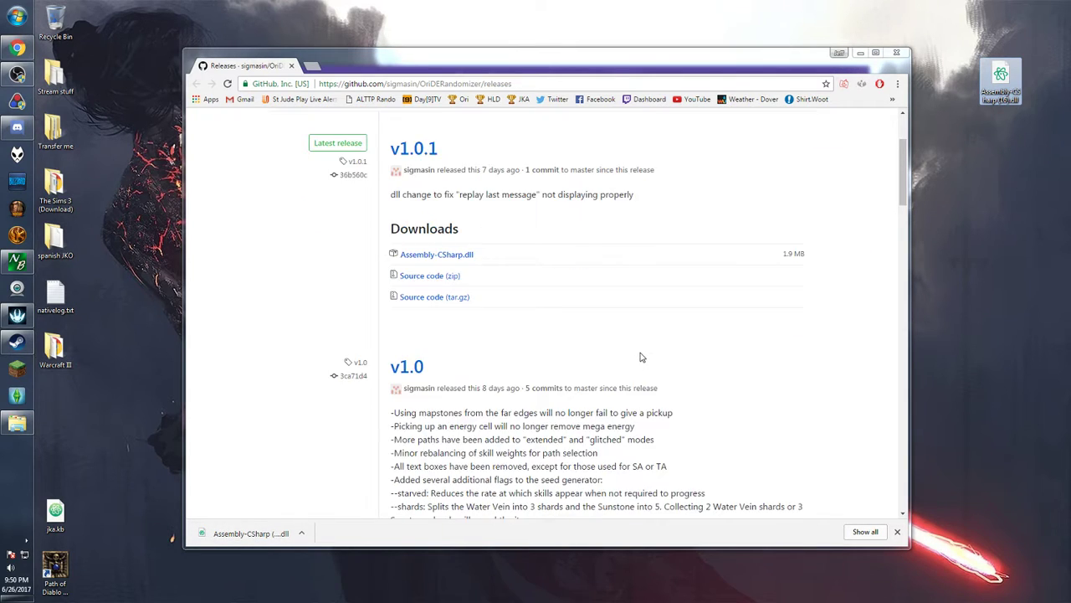
pyautogui.scroll(-1, 498, 272)
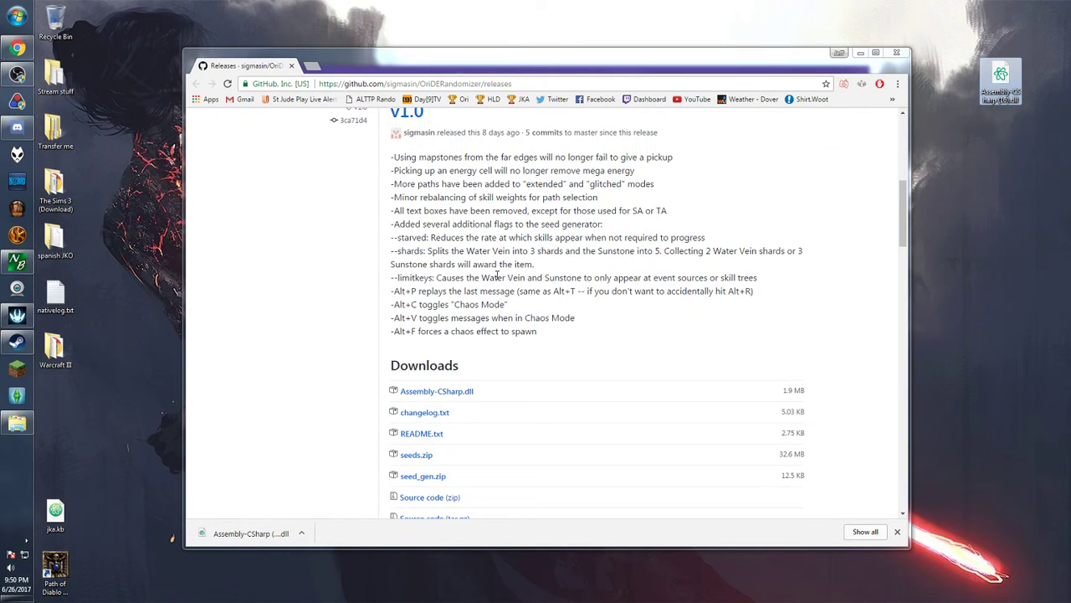
pyautogui.click(418, 456)
pyautogui.click(419, 456)
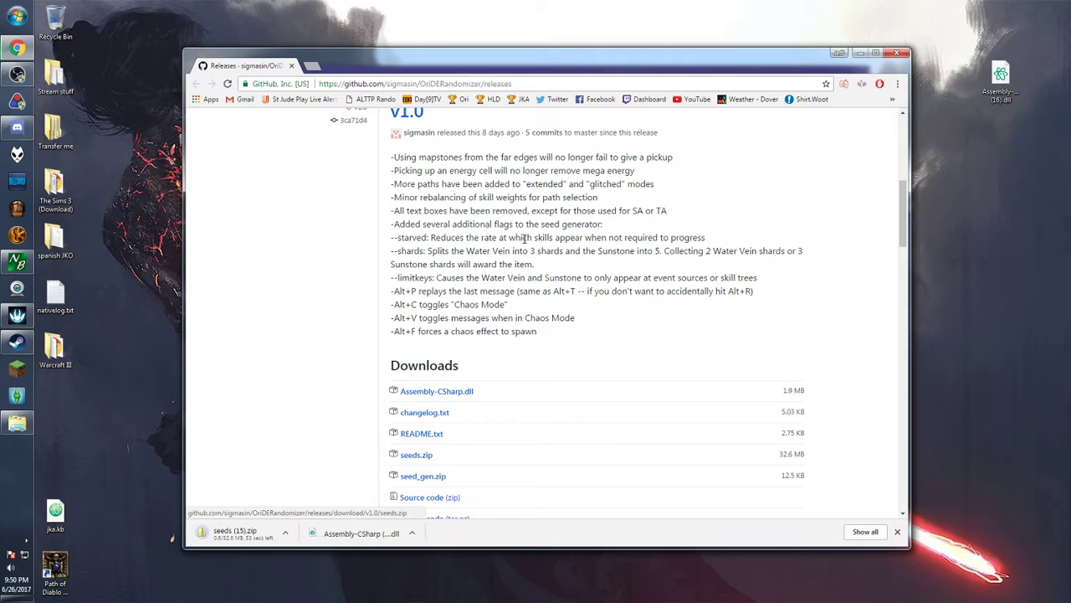
pyautogui.scroll(5, 398, 334)
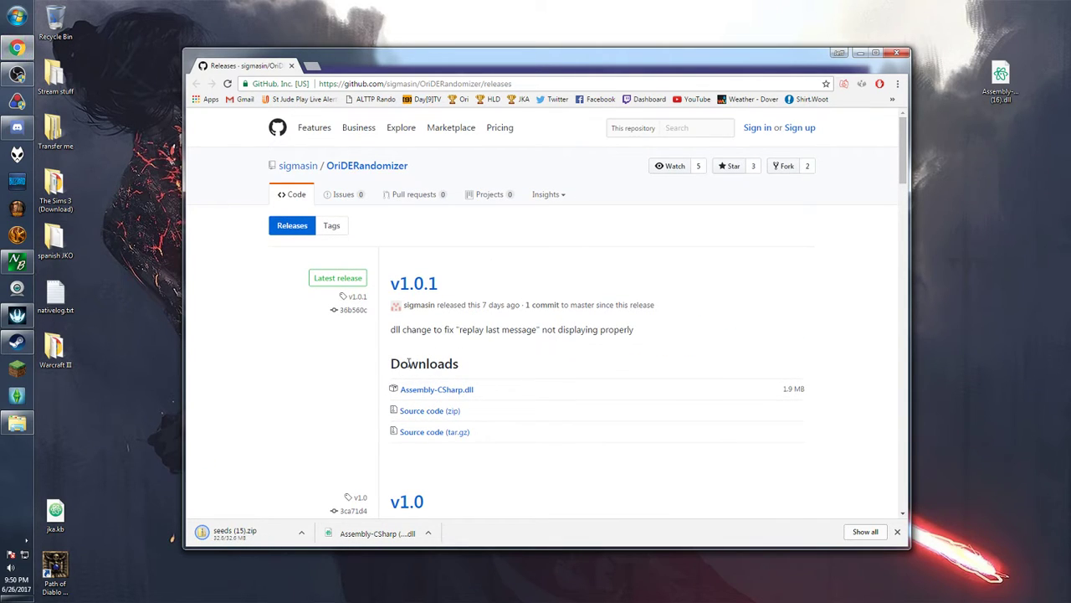
pyautogui.scroll(-1, 423, 298)
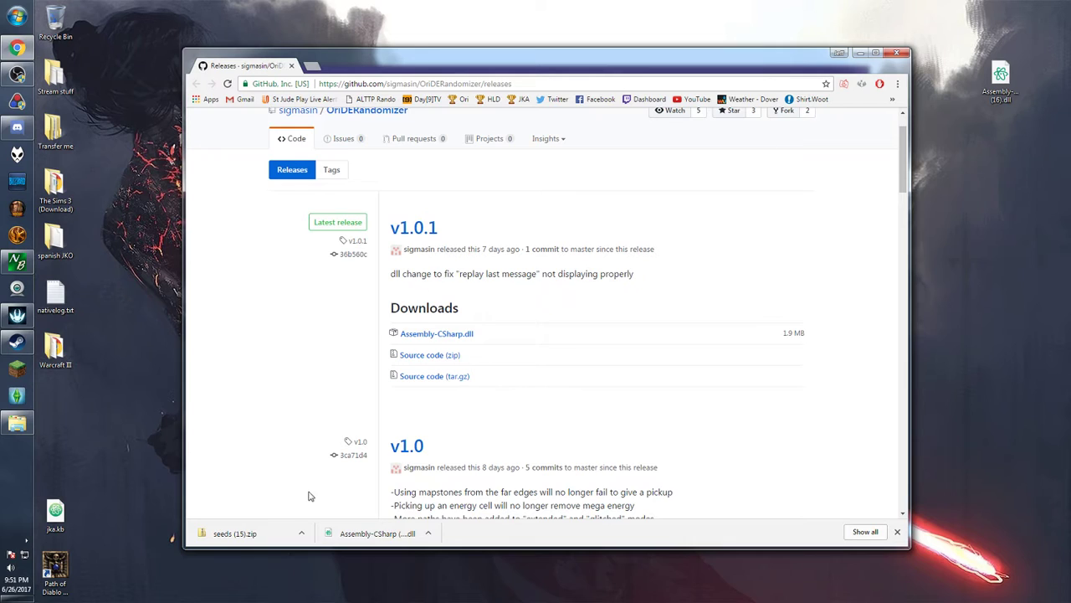
pyautogui.moveTo(239, 533); pyautogui.dragTo(1000, 130)
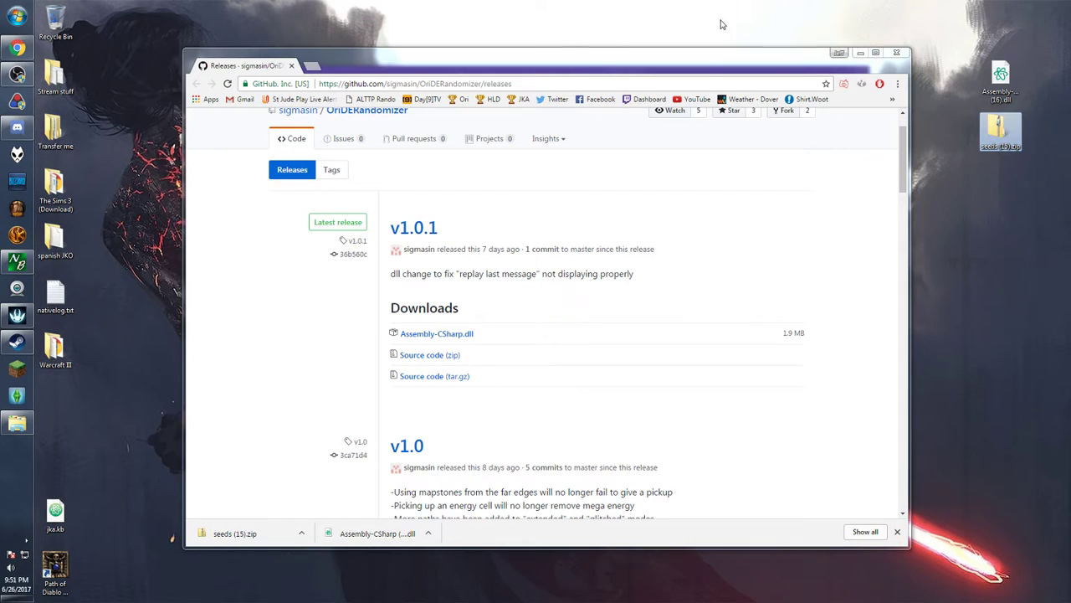
pyautogui.moveTo(733, 66); pyautogui.dragTo(663, 57)
pyautogui.click(827, 44)
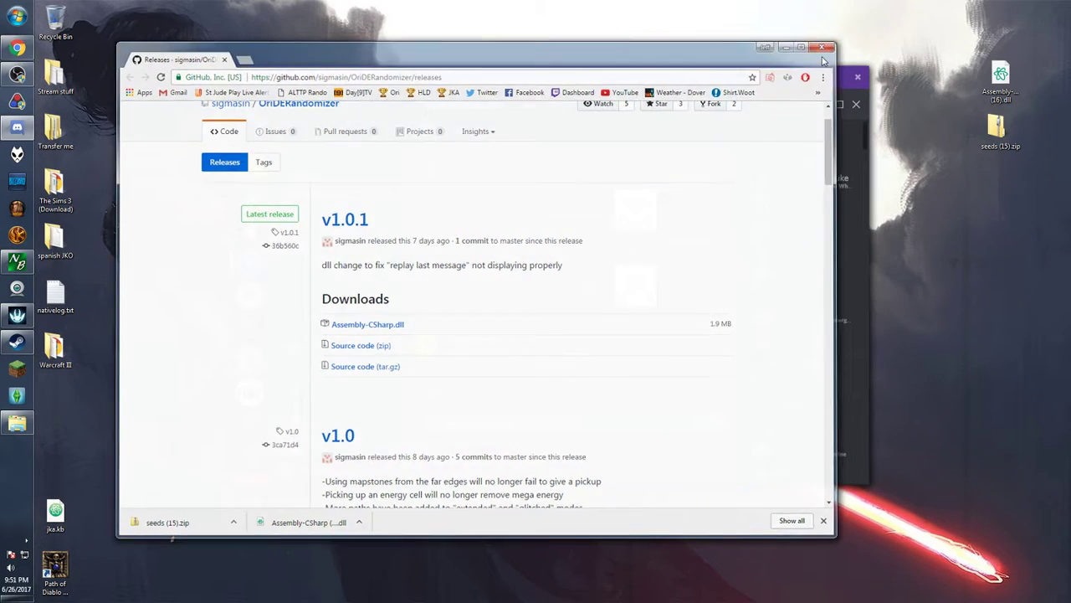
pyautogui.click(857, 76)
# Strip the ' (16)' suffix so the desktop DLL reads Assembly-CSharp.dll
pyautogui.moveTo(923, 26); pyautogui.dragTo(1038, 253)
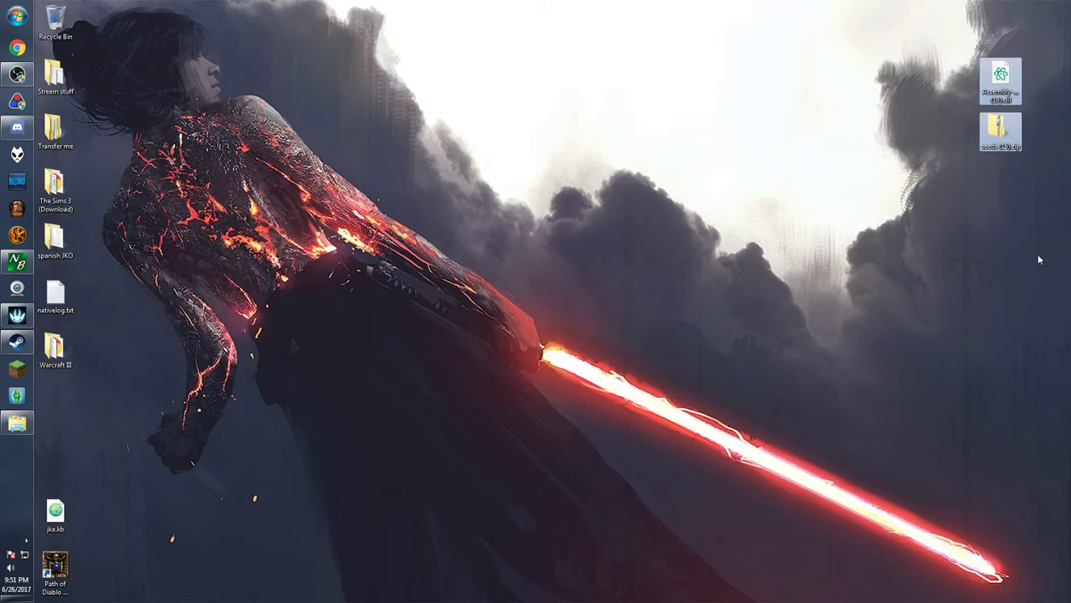
pyautogui.click(993, 101)
pyautogui.click(999, 100)
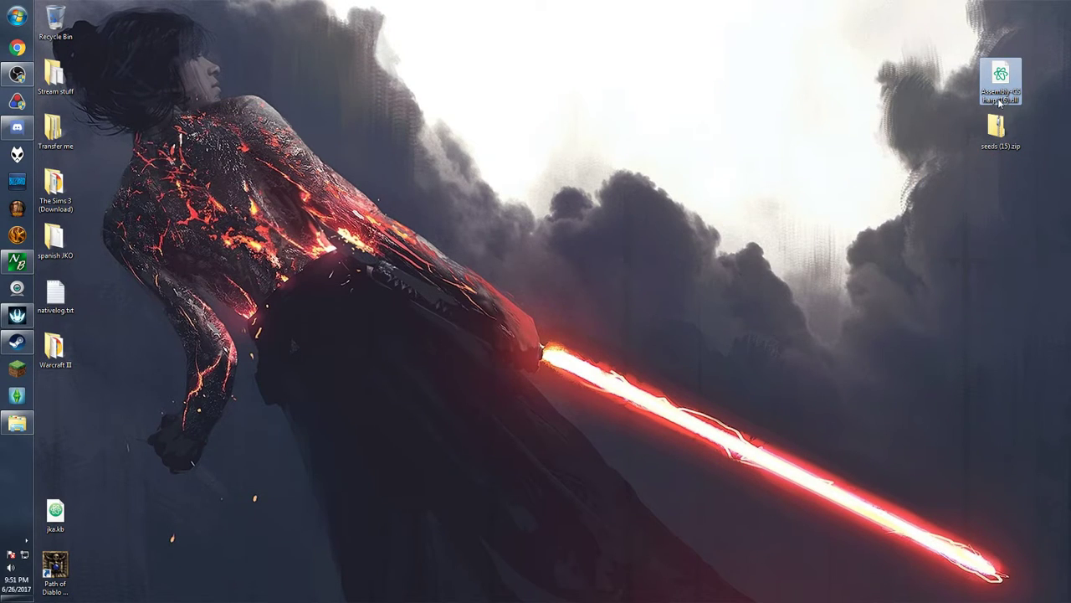
pyautogui.press('Home')
pyautogui.press('Delete')
pyautogui.press('Delete')
pyautogui.press('Delete')
pyautogui.press('Delete')
pyautogui.press('Delete')
pyautogui.press('Delete')
pyautogui.press('Delete')
pyautogui.press('Delete')
pyautogui.press('Delete')
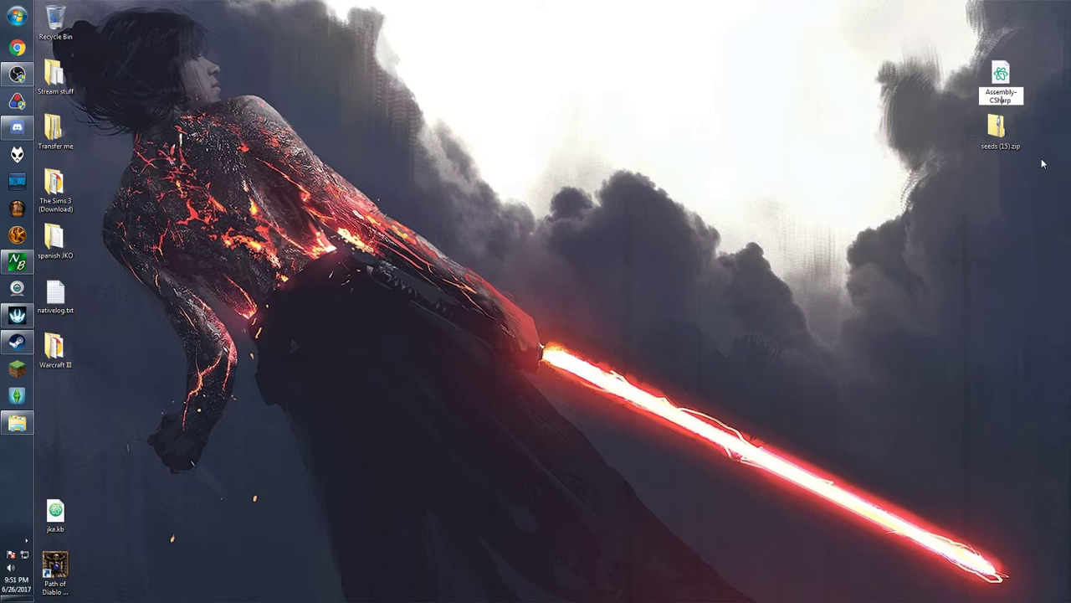
pyautogui.press('End')
pyautogui.press('Left')
pyautogui.press('Left')
pyautogui.press('Left')
pyautogui.press('Left')
pyautogui.hotkey('shift', 'Left')
pyautogui.hotkey('shift', 'Left')
pyautogui.hotkey('shift', 'Left')
pyautogui.hotkey('shift', 'Left')
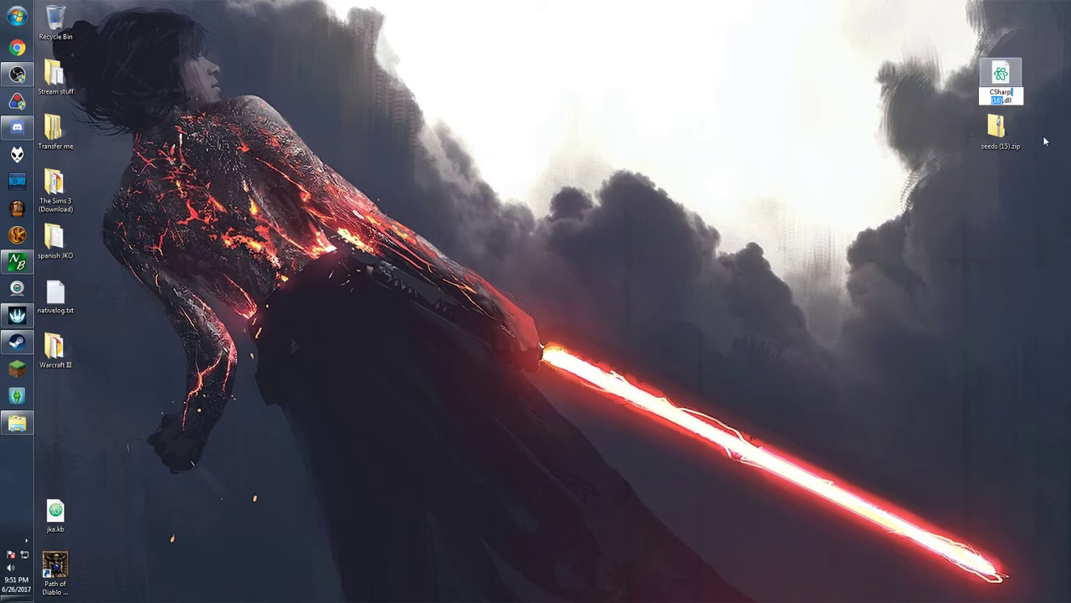
pyautogui.press('Escape')
pyautogui.moveTo(1015, 99); pyautogui.dragTo(946, 63)
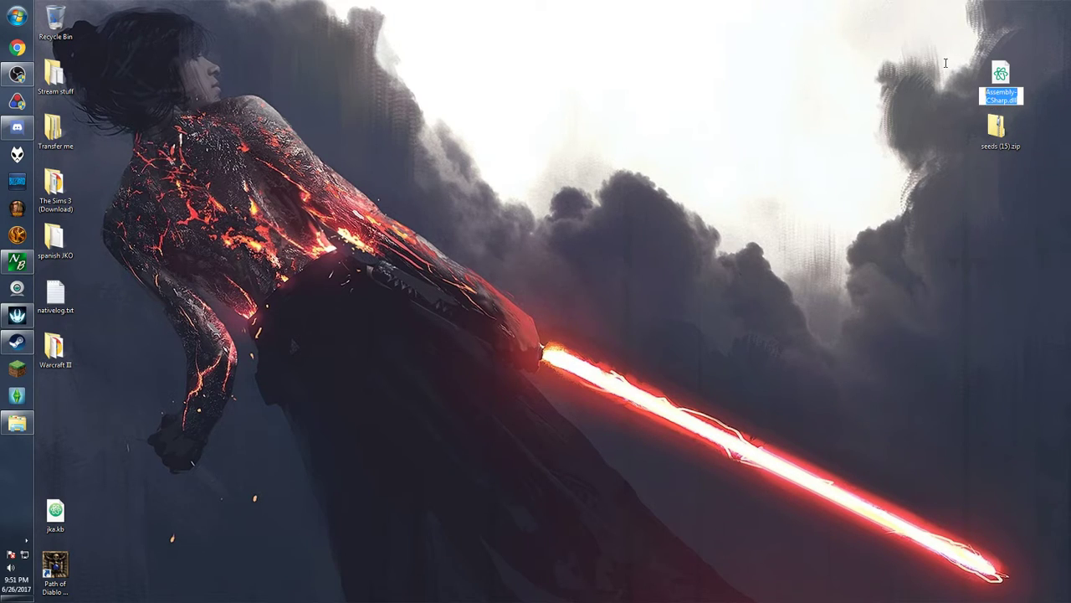
pyautogui.press('Escape')
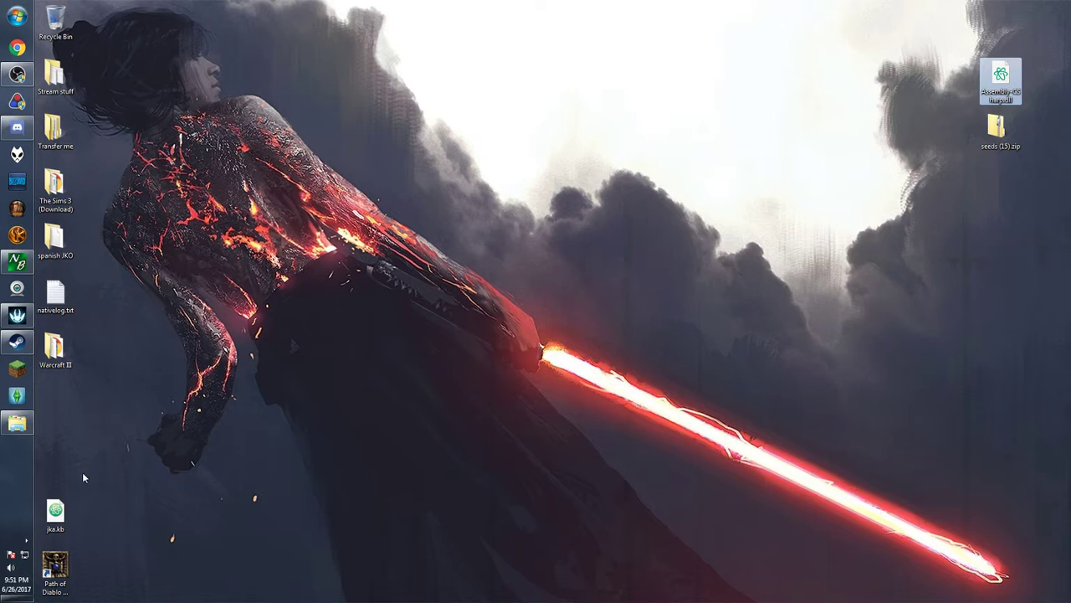
# Browse Ori DE's local files from Steam to open steamapps\common\Ori DE, then close Properties
pyautogui.click(19, 345)
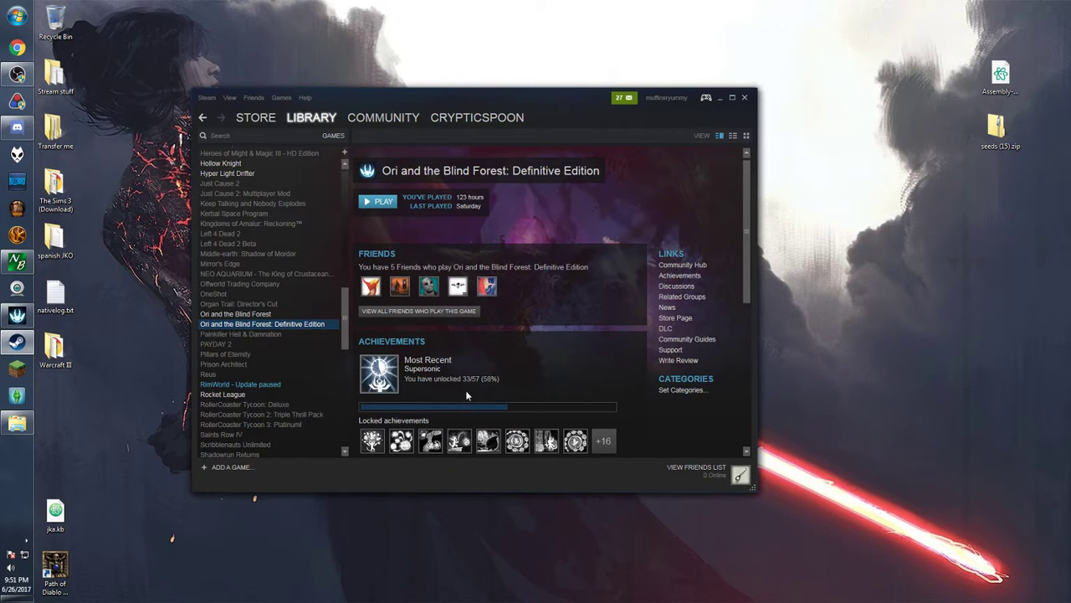
pyautogui.rightClick(305, 328)
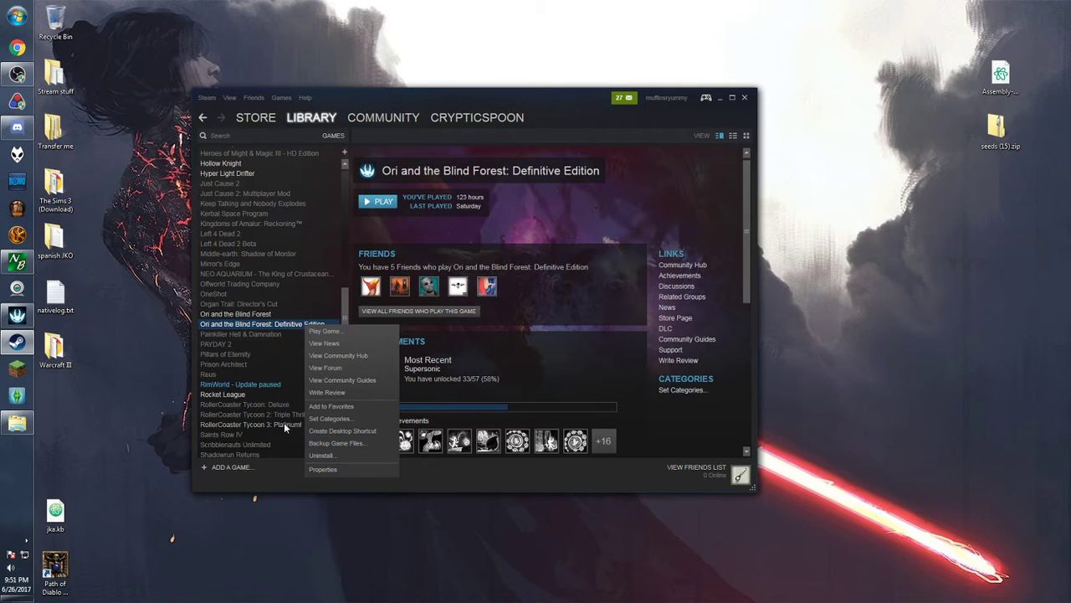
pyautogui.click(323, 469)
pyautogui.click(340, 215)
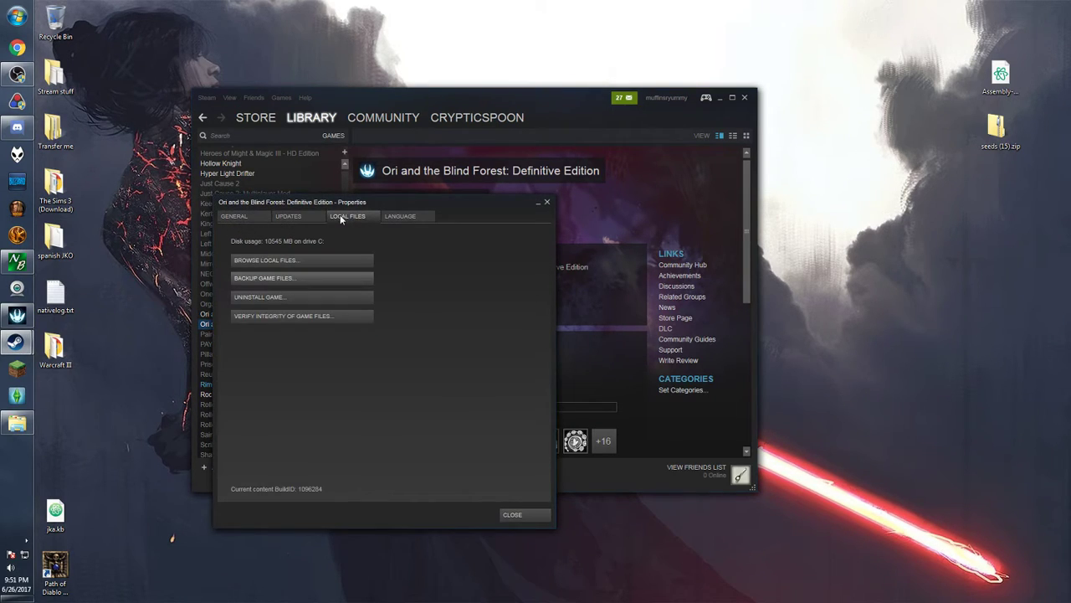
pyautogui.click(296, 260)
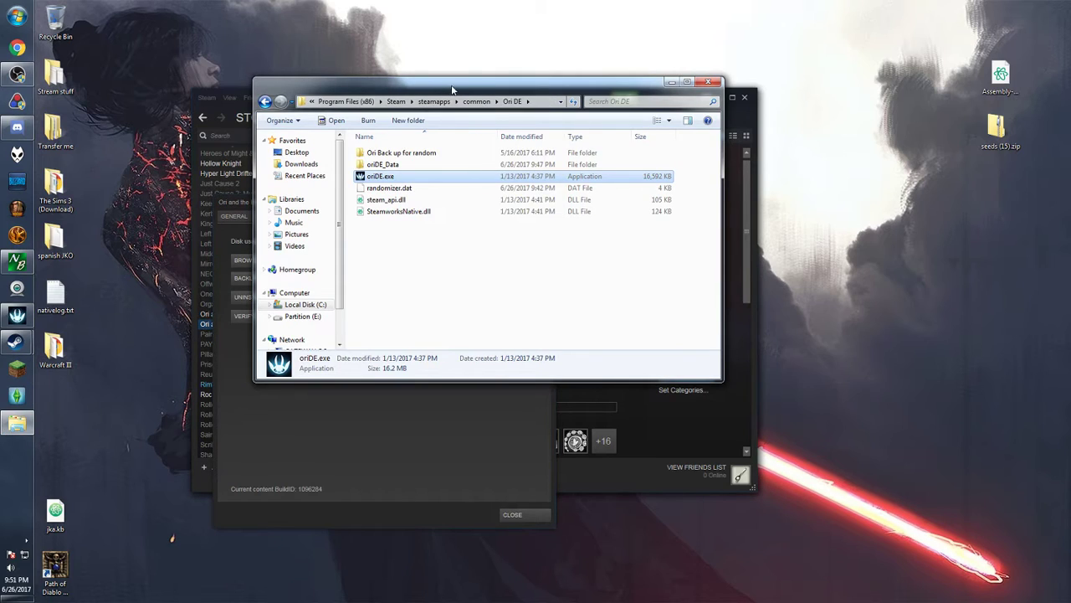
pyautogui.moveTo(448, 101); pyautogui.dragTo(550, 89)
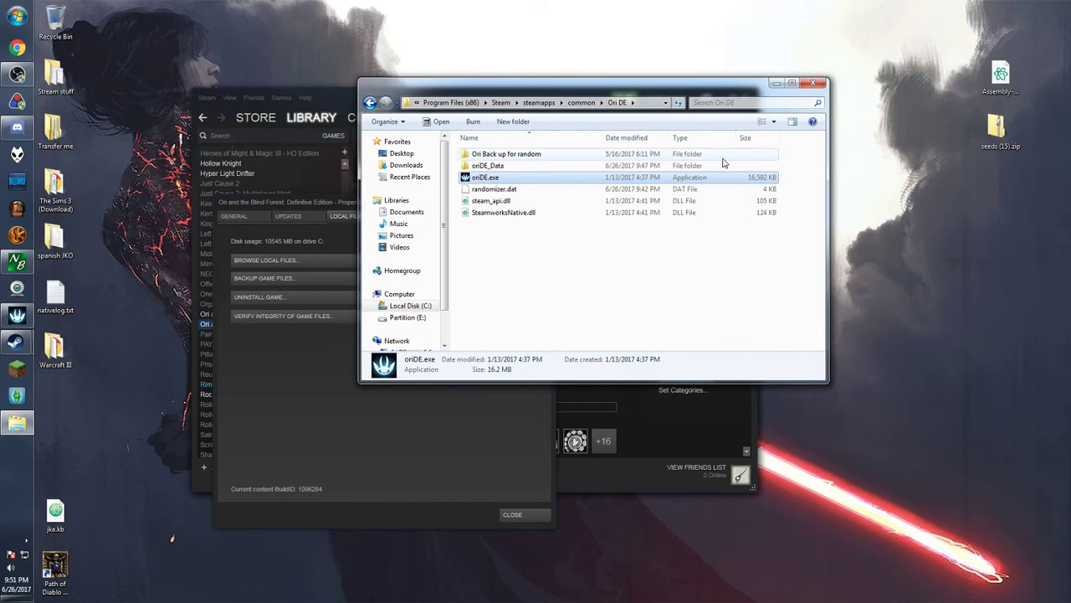
pyautogui.click(318, 352)
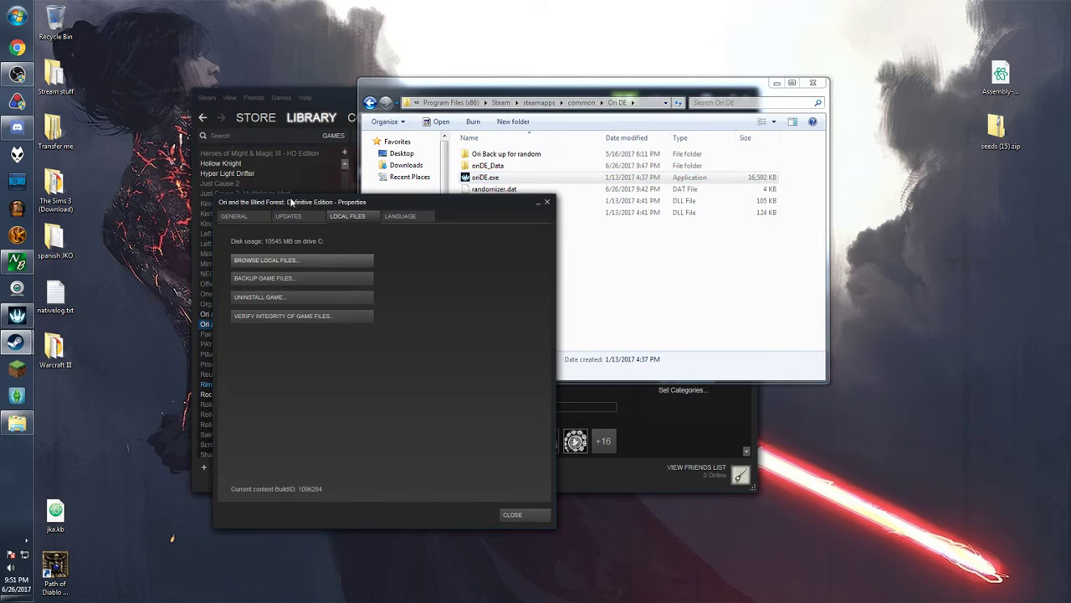
pyautogui.click(547, 205)
pyautogui.click(605, 455)
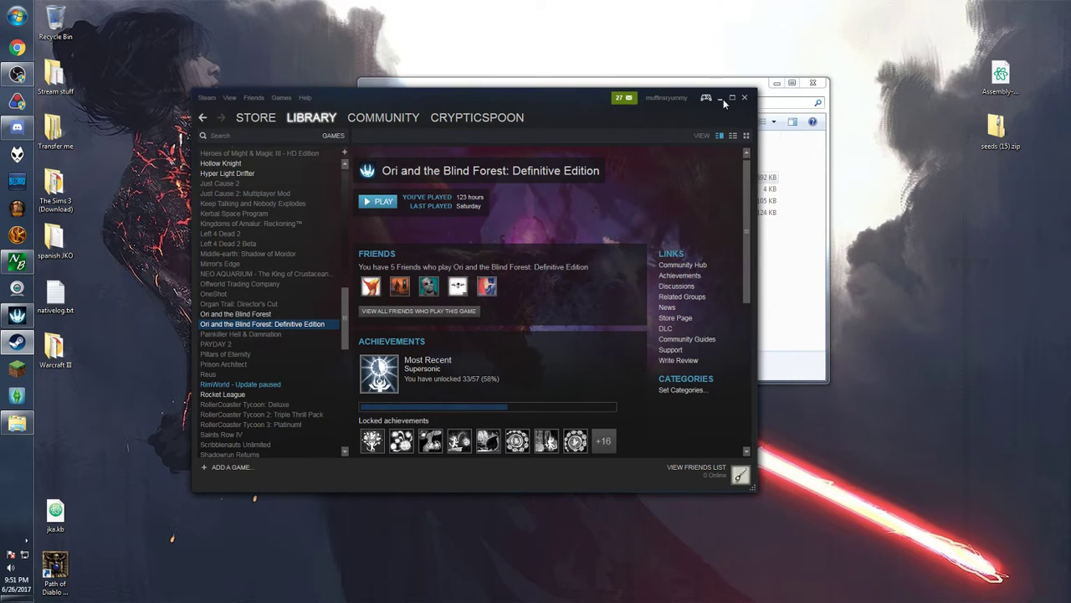
# Copy the Ori DE folder path from the Explorer address bar
pyautogui.click(721, 99)
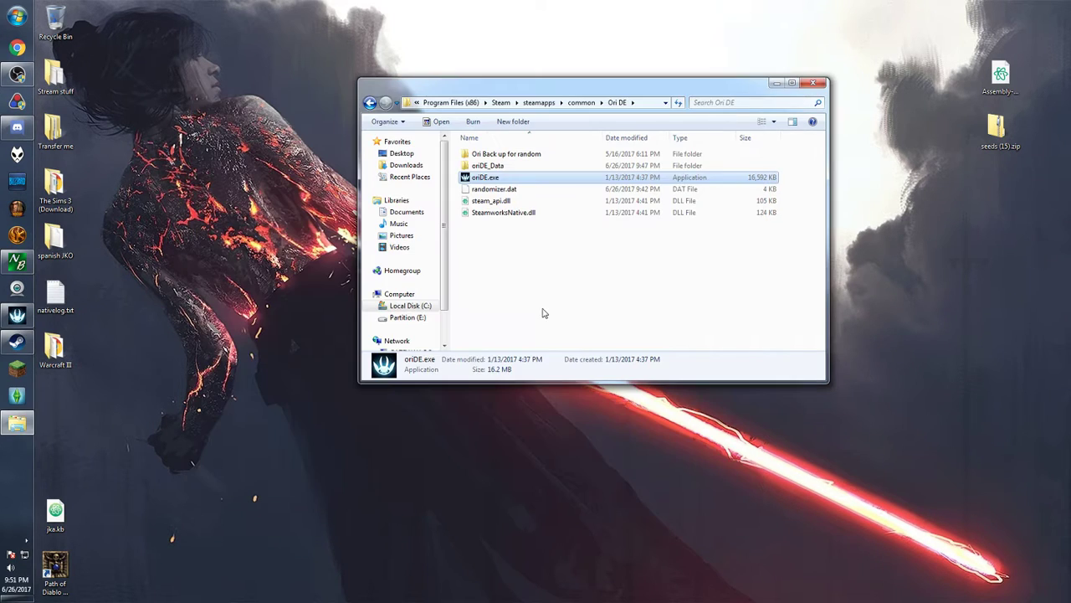
pyautogui.rightClick(621, 106)
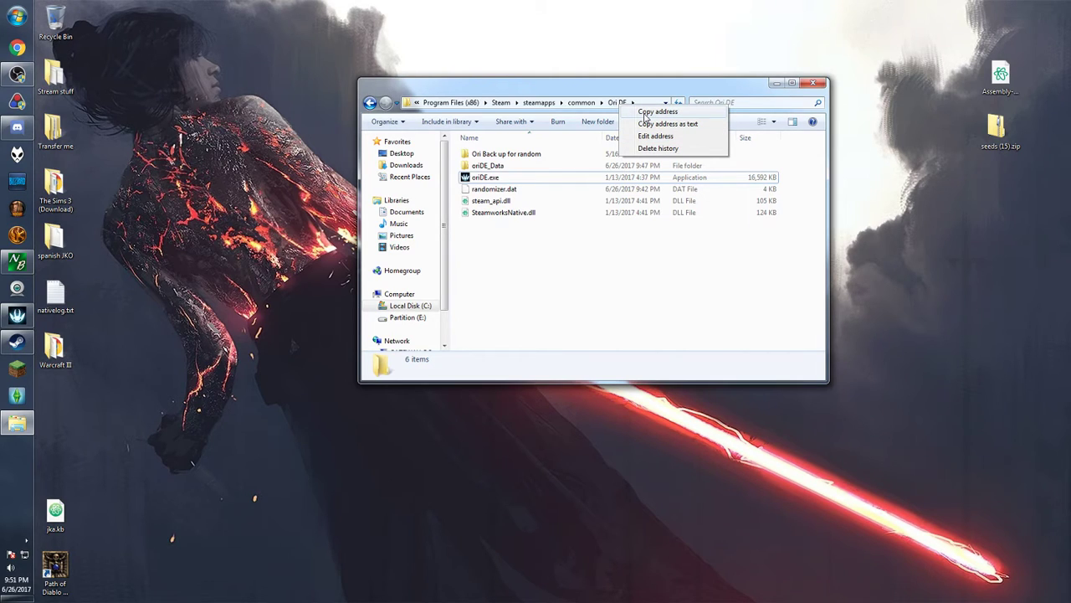
pyautogui.click(646, 113)
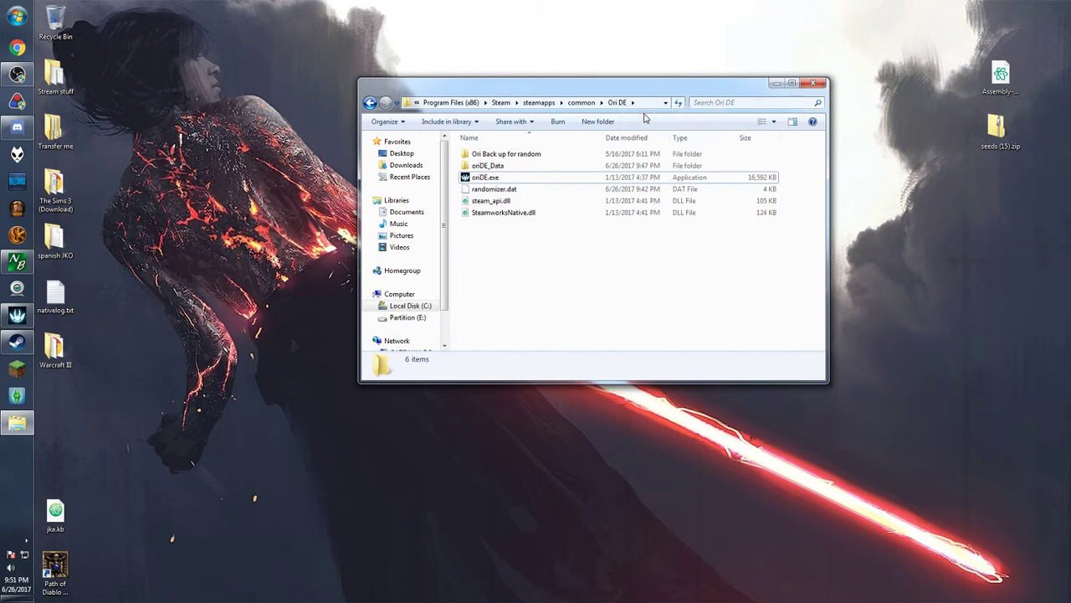
# Create an 'Ori DE' desktop shortcut to the pasted folder path, placed below the Warcraft III folder
pyautogui.rightClick(124, 400)
pyautogui.moveTo(153, 507)
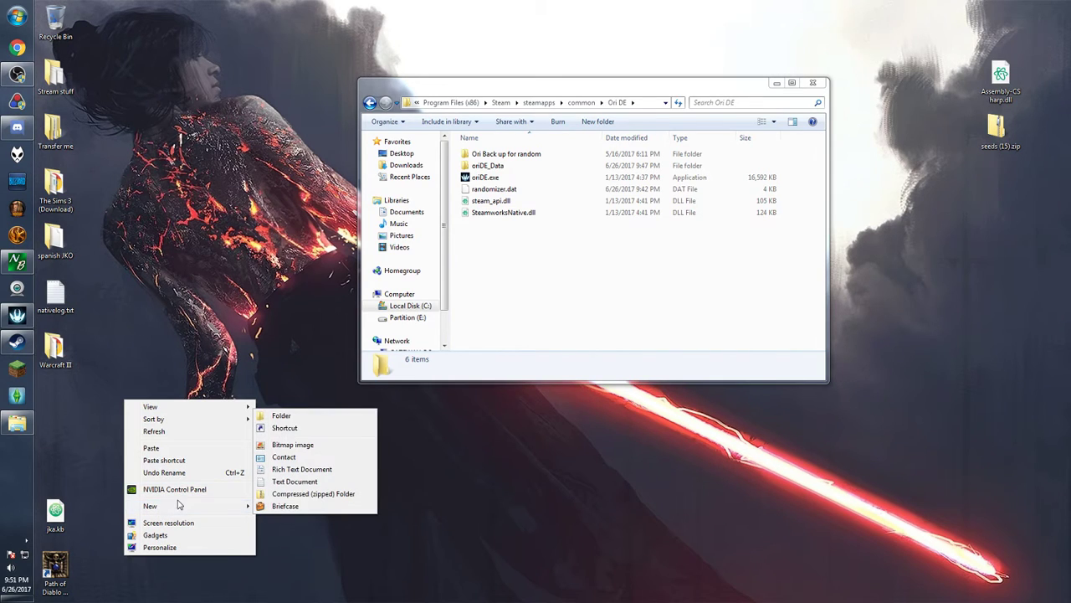
pyautogui.click(290, 429)
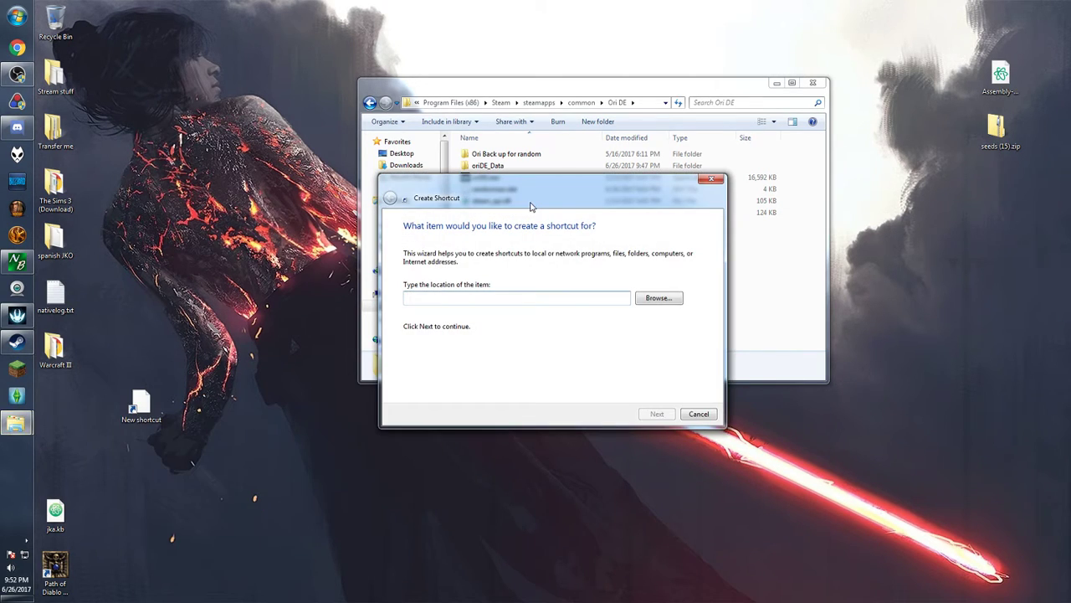
pyautogui.hotkey('ctrl', 'v')
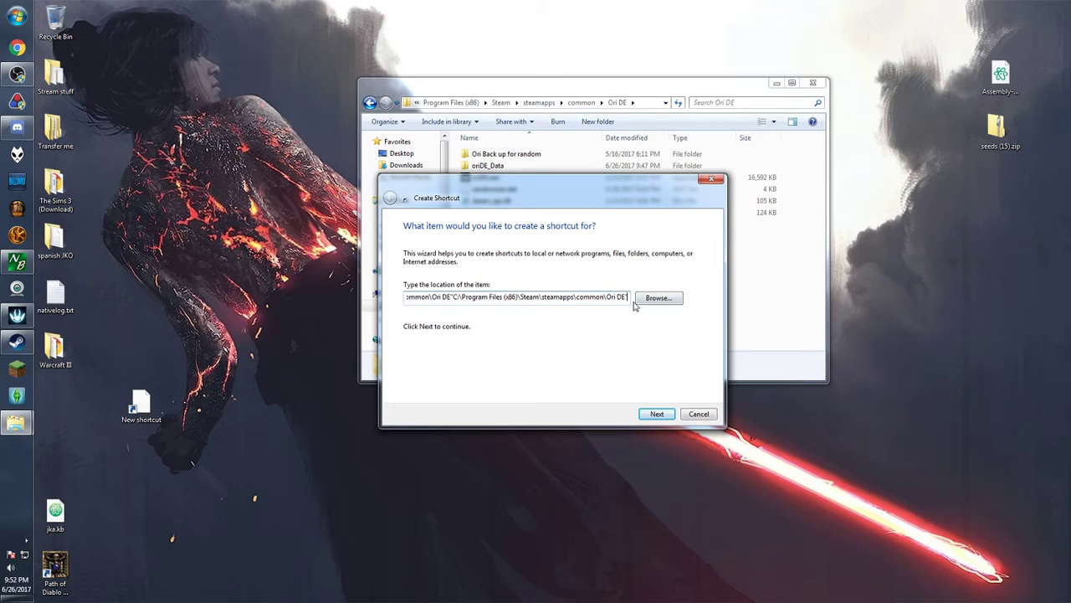
pyautogui.press('BackSpace')
pyautogui.moveTo(458, 297); pyautogui.dragTo(406, 297)
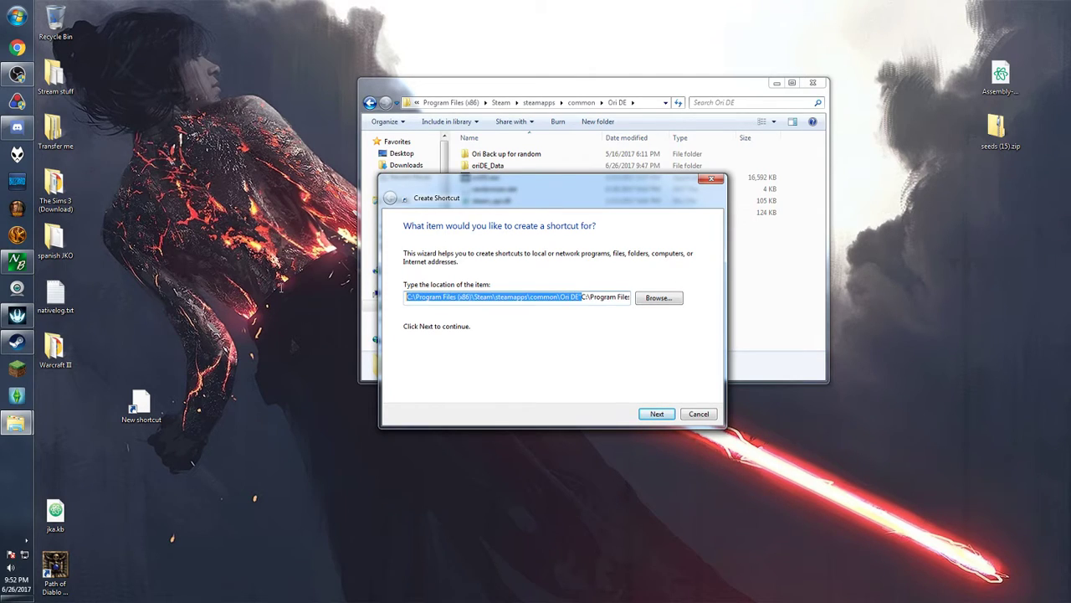
pyautogui.press('BackSpace')
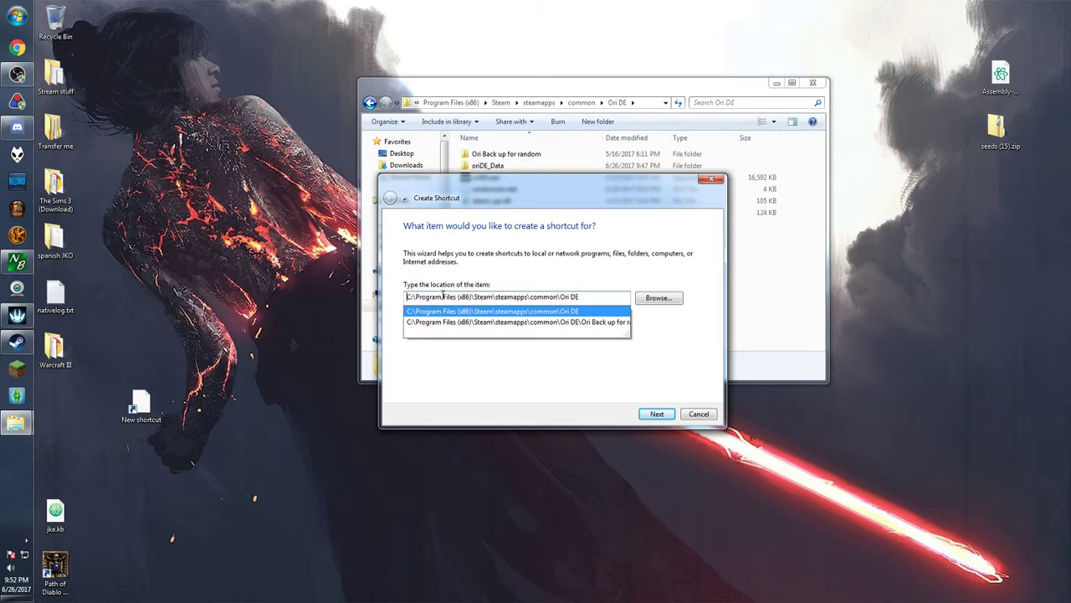
pyautogui.click(656, 413)
pyautogui.click(657, 413)
pyautogui.click(656, 414)
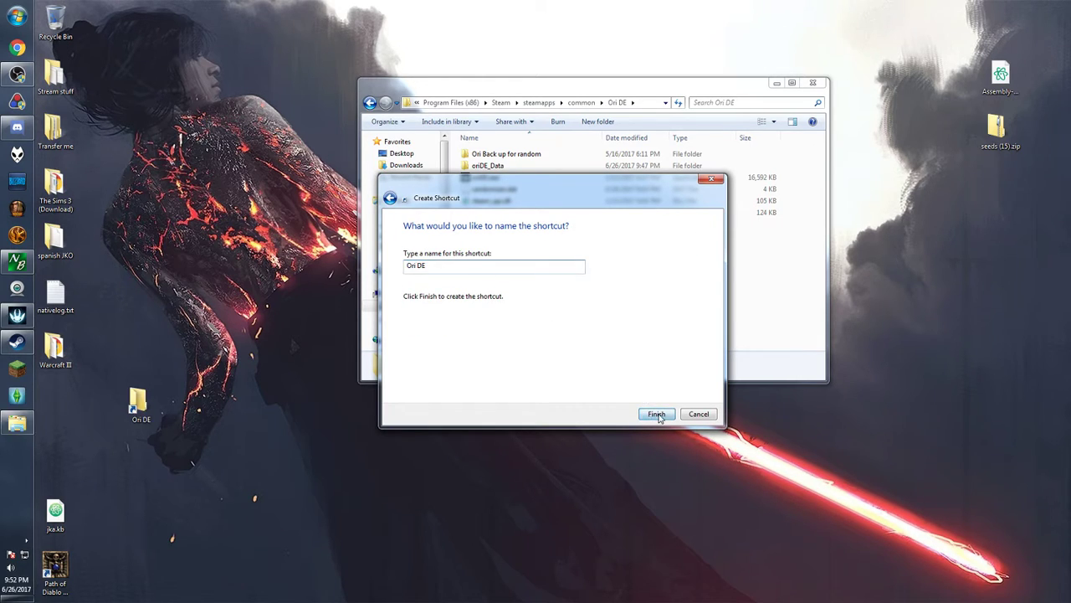
pyautogui.moveTo(141, 404); pyautogui.dragTo(55, 390)
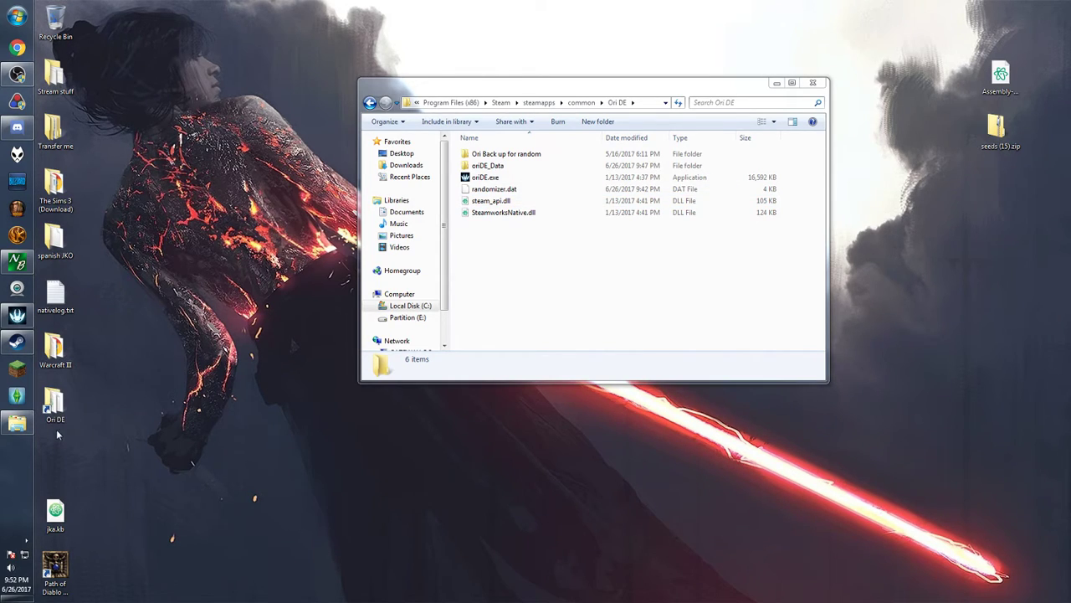
pyautogui.click(579, 276)
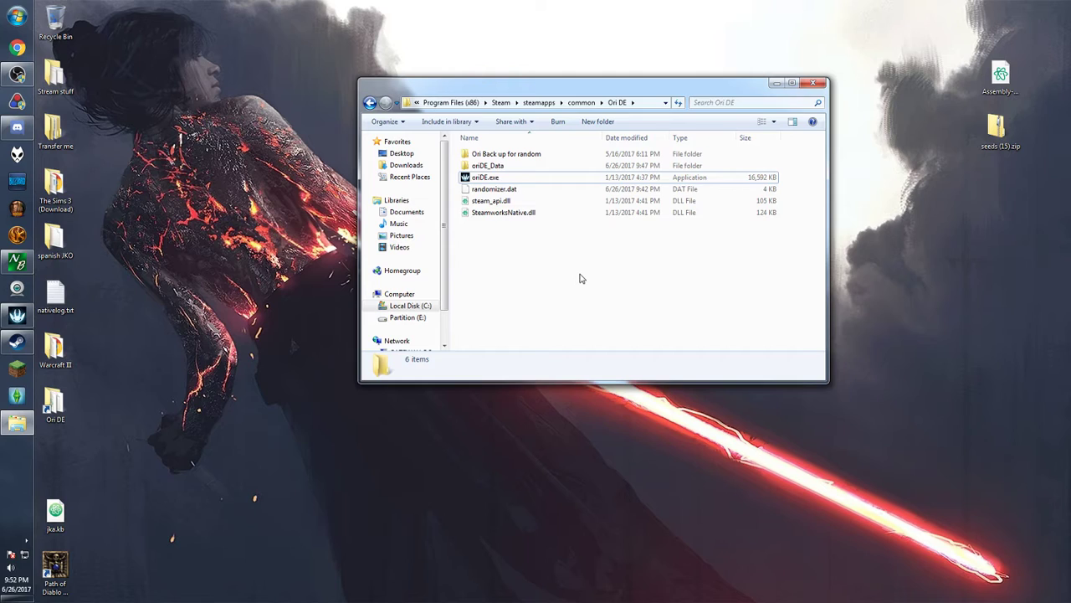
# Open oriDE_Data\Managed and select the original Assembly-CSharp.dll
pyautogui.click(1000, 200)
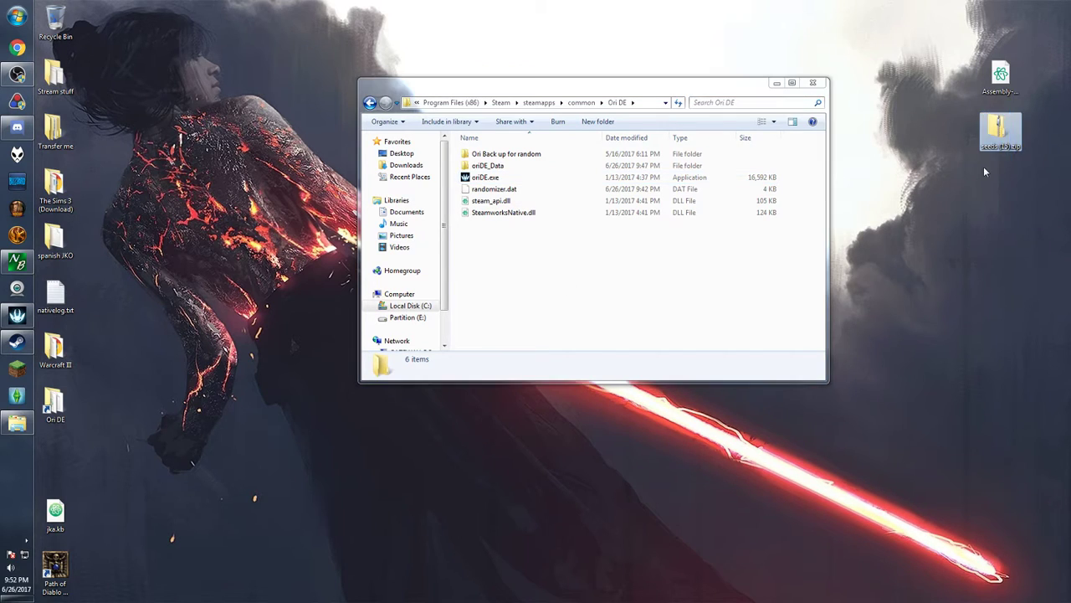
pyautogui.doubleClick(494, 170)
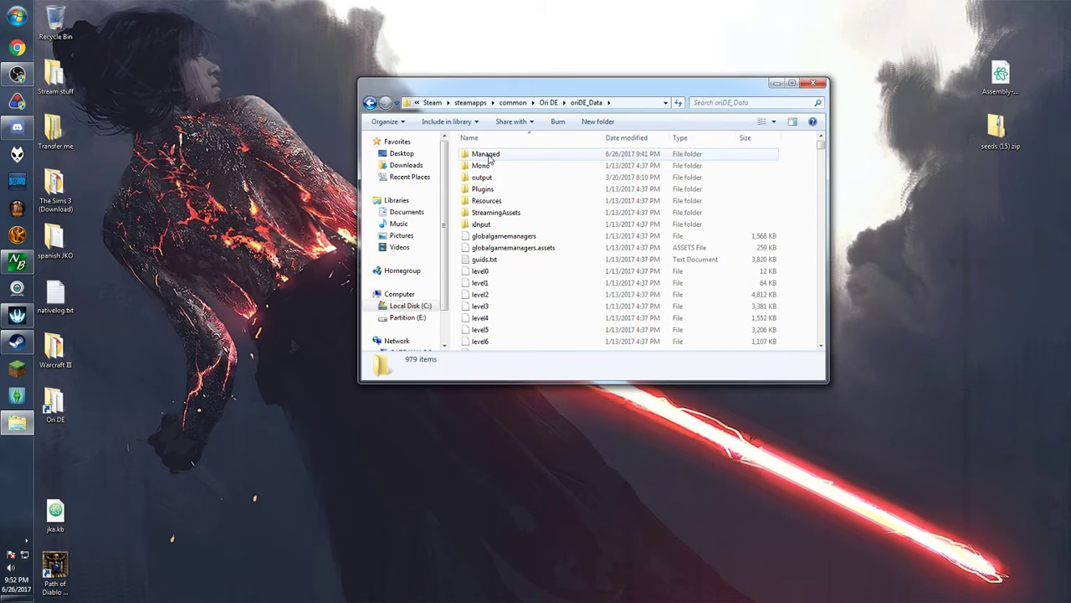
pyautogui.doubleClick(489, 157)
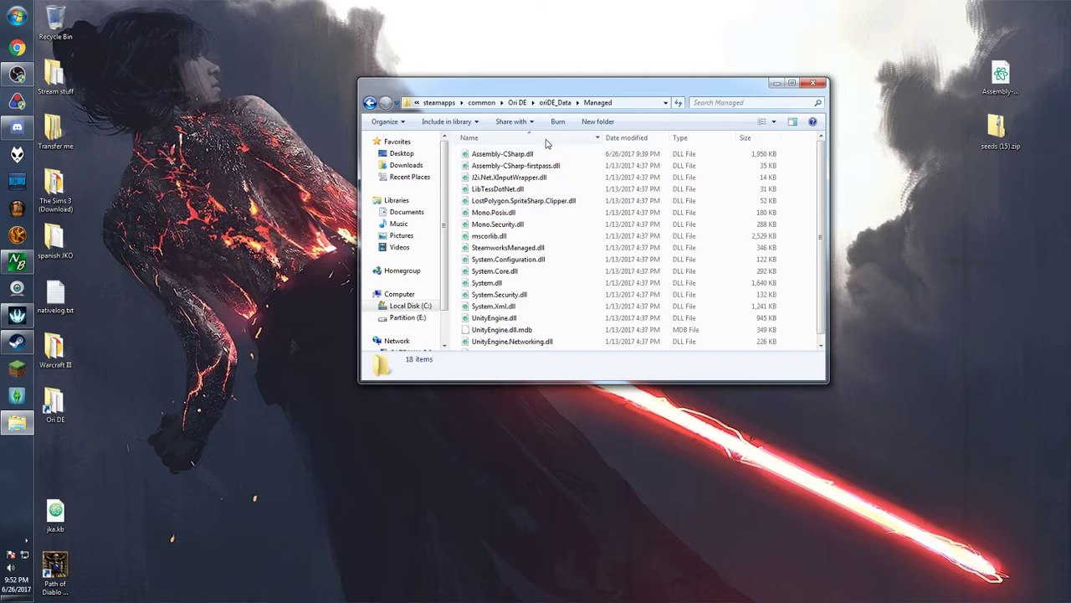
pyautogui.click(507, 153)
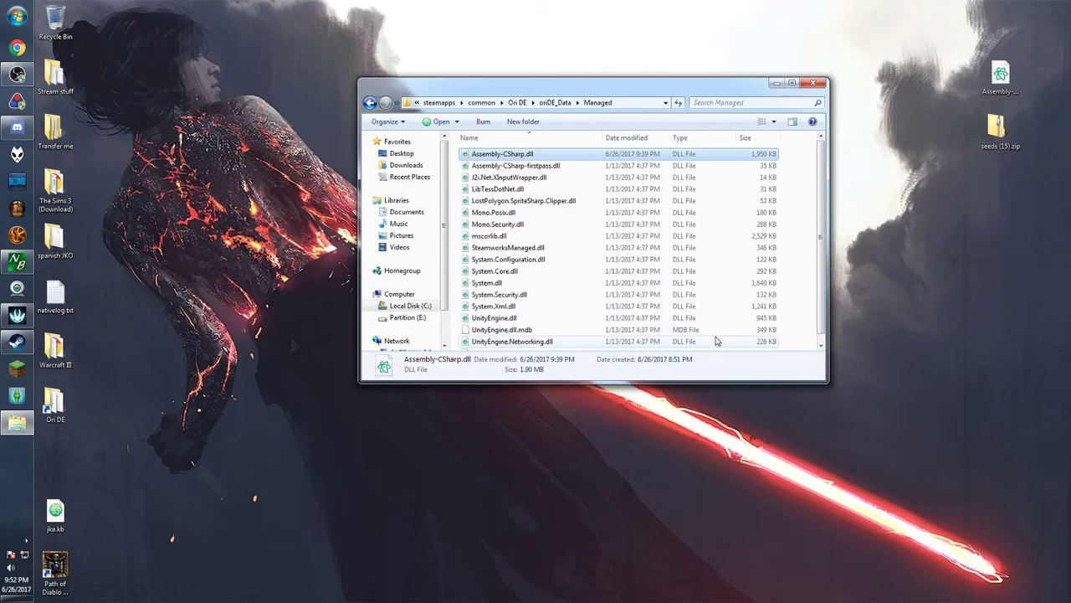
# Make a desktop folder 'Ori Backup', move the original DLL into it, and move the downloaded DLL into Managed
pyautogui.rightClick(450, 470)
pyautogui.moveTo(480, 423)
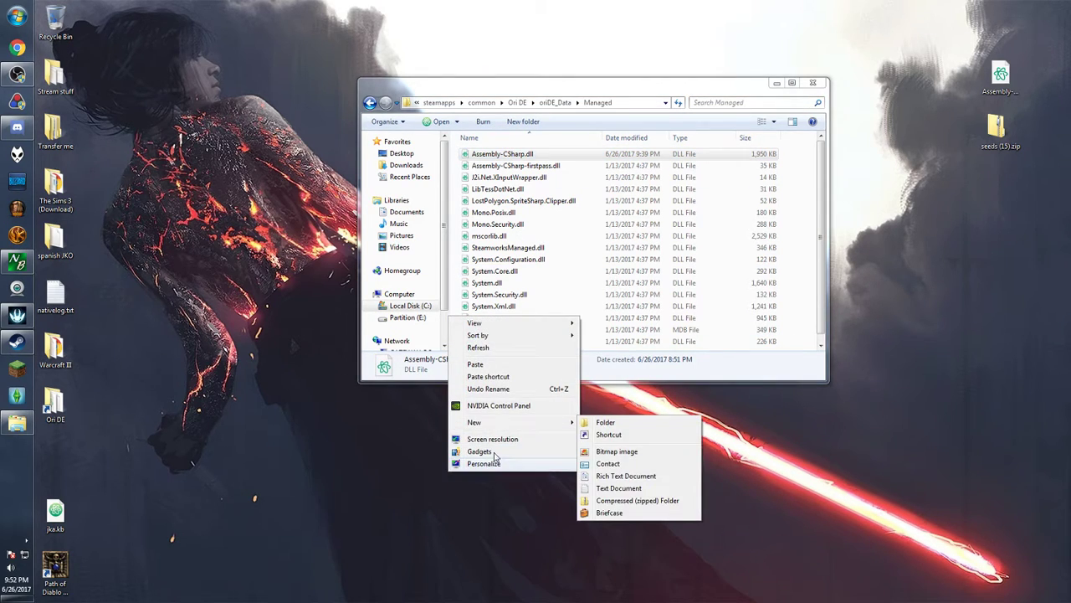
pyautogui.click(606, 423)
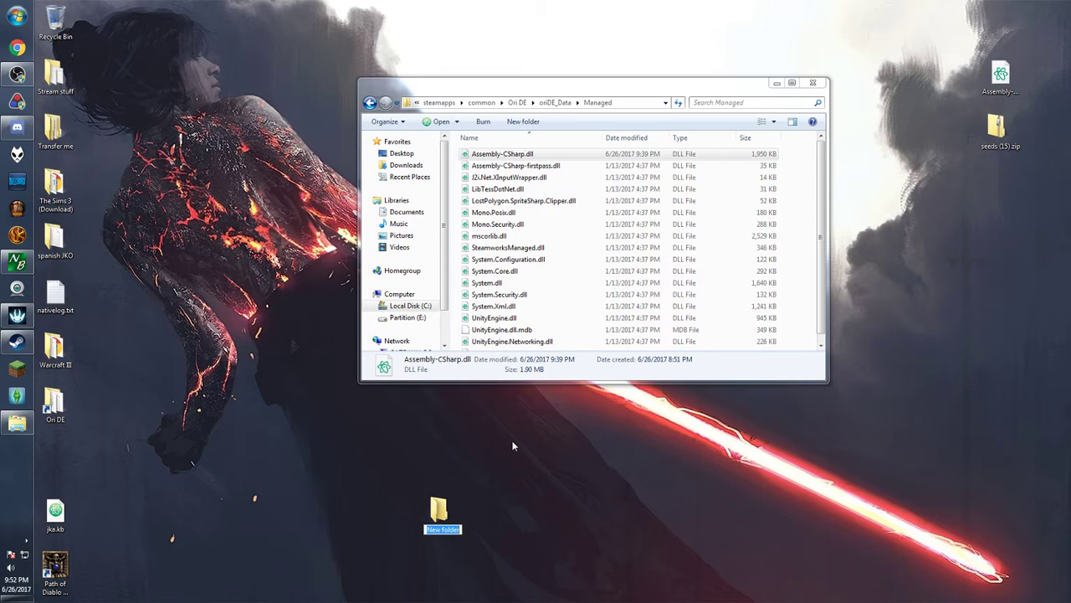
pyautogui.write('Ori Backup')
pyautogui.press('Return')
pyautogui.moveTo(513, 156); pyautogui.dragTo(446, 515)
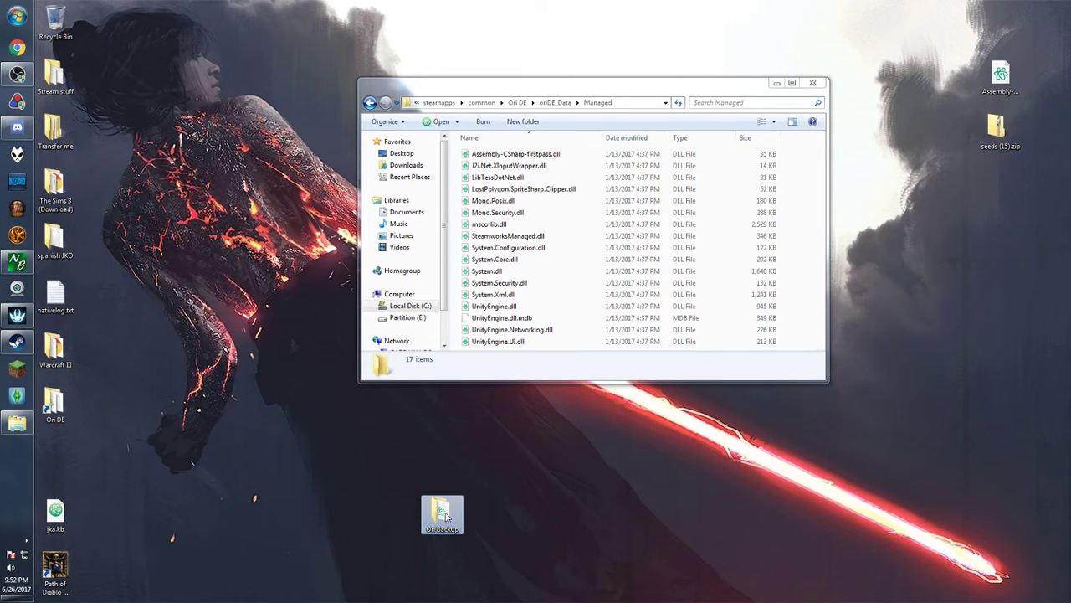
pyautogui.moveTo(999, 81); pyautogui.dragTo(649, 176)
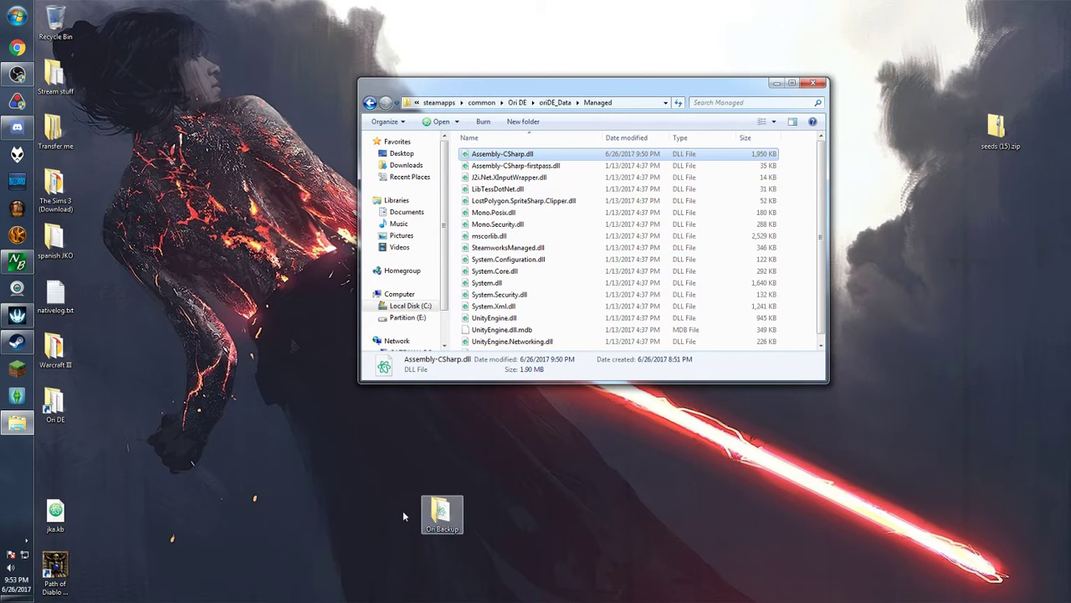
# In Ori Backup, rename the backed-up DLL to Assembly-CSharp_orignal.dll
pyautogui.click(441, 514)
pyautogui.doubleClick(441, 515)
pyautogui.click(534, 170)
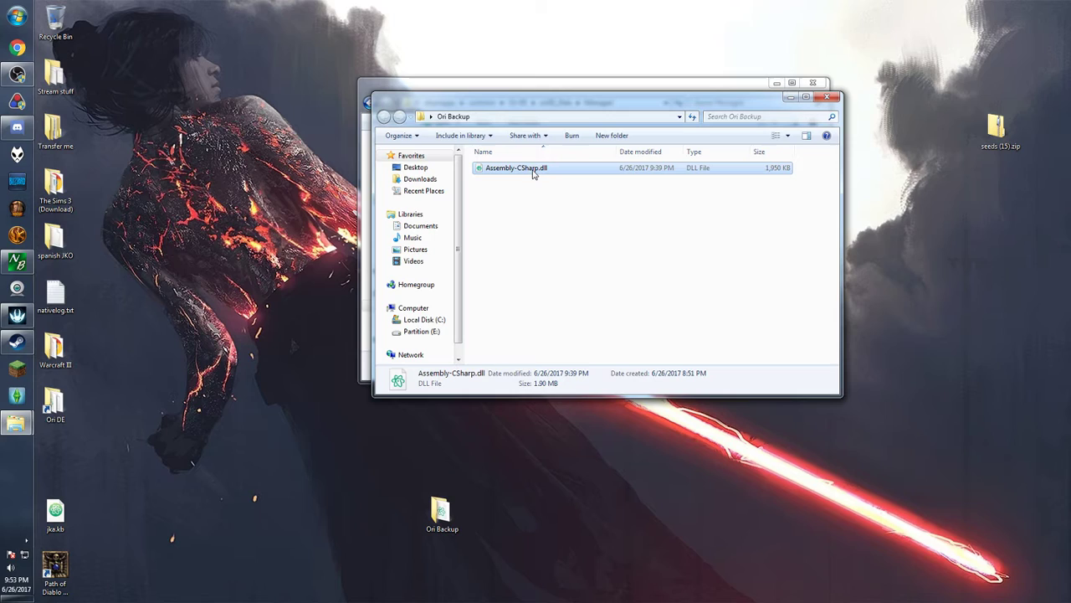
pyautogui.click(538, 169)
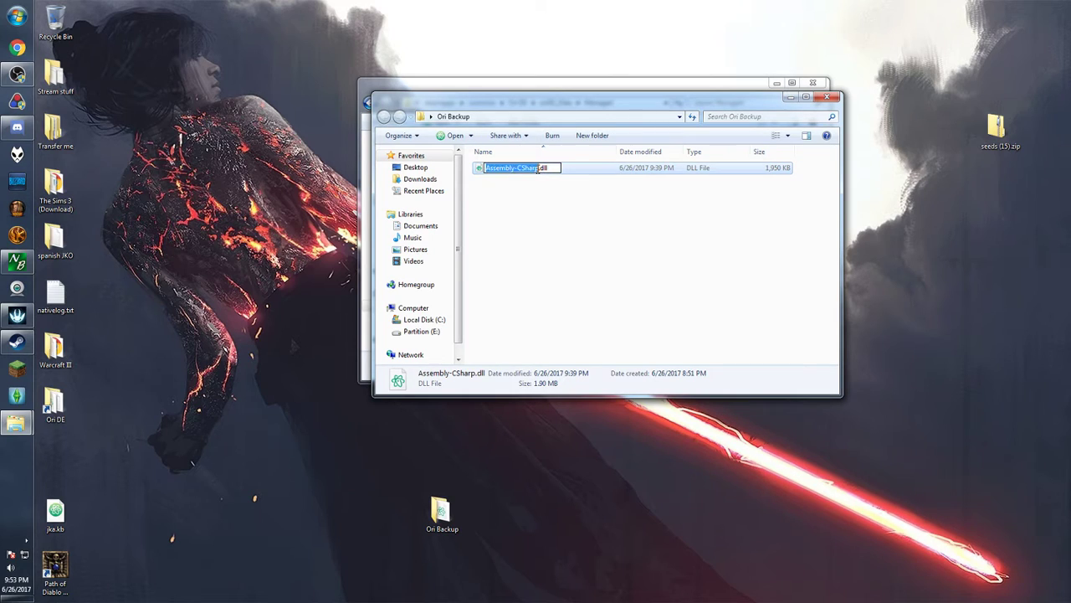
pyautogui.press('Right')
pyautogui.write('_origna')
pyautogui.write('l')
pyautogui.press('Return')
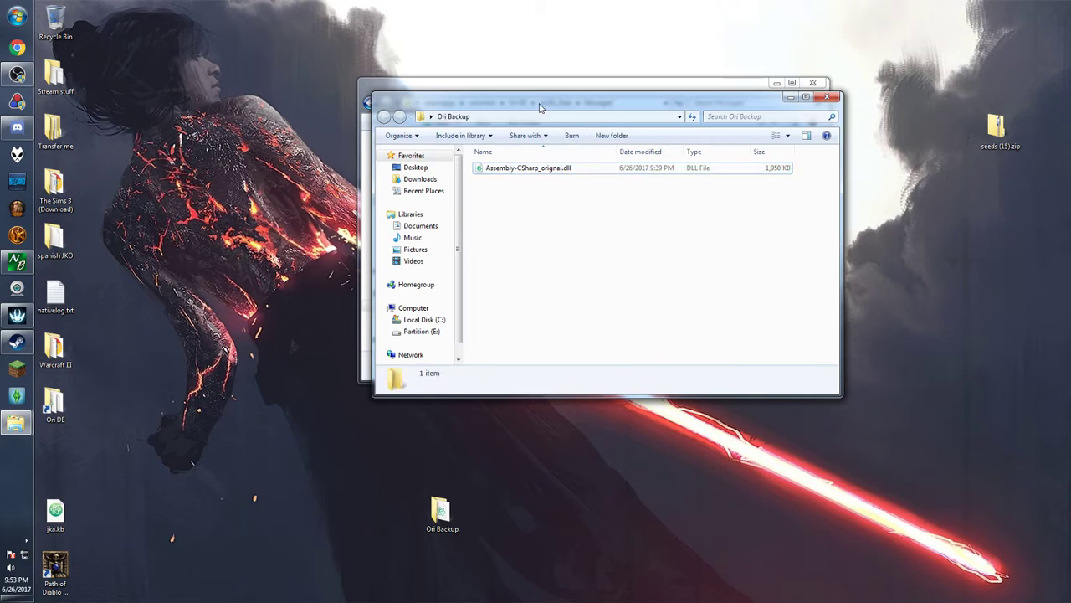
# Return Assembly-CSharp_orignal.dll to Ori Backup after a stray drop into Managed, then close Ori Backup
pyautogui.moveTo(544, 106); pyautogui.dragTo(495, 308)
pyautogui.moveTo(467, 372); pyautogui.dragTo(502, 167)
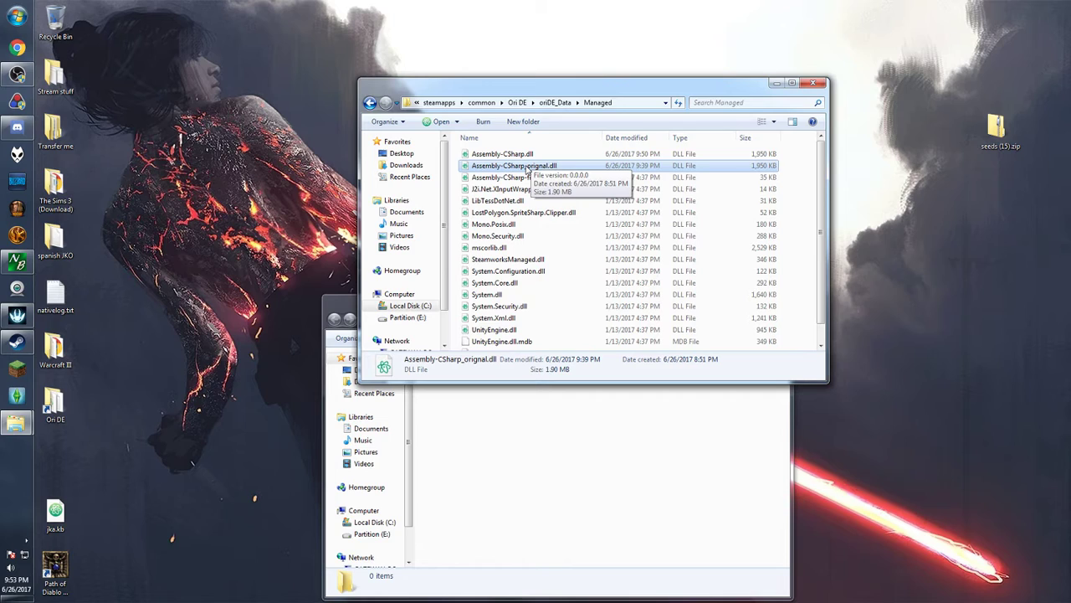
pyautogui.click(527, 174)
pyautogui.click(529, 168)
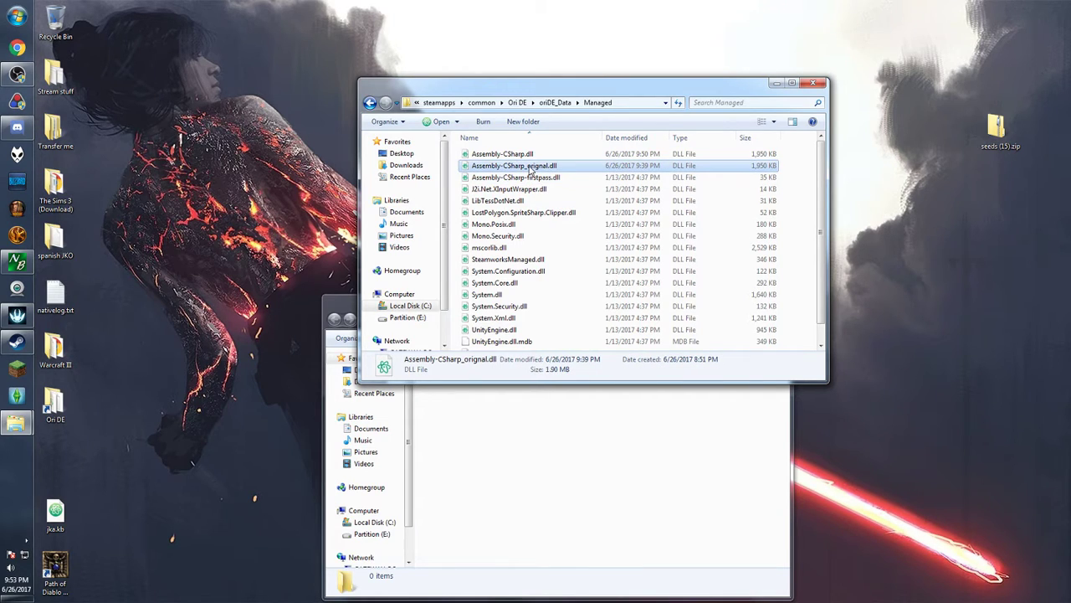
pyautogui.moveTo(528, 168); pyautogui.dragTo(547, 528)
pyautogui.click(507, 371)
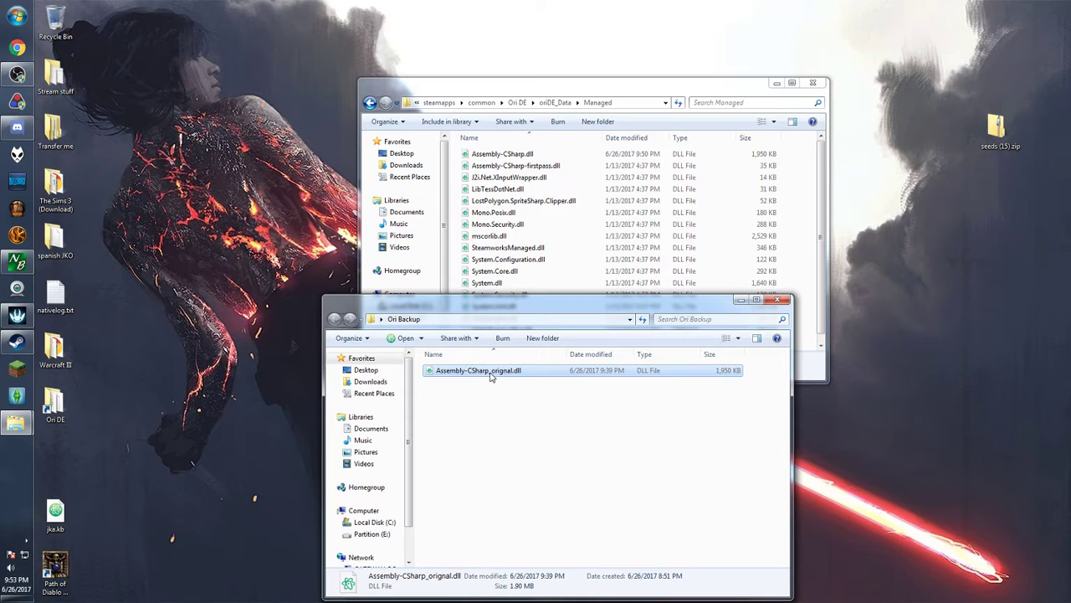
pyautogui.click(776, 299)
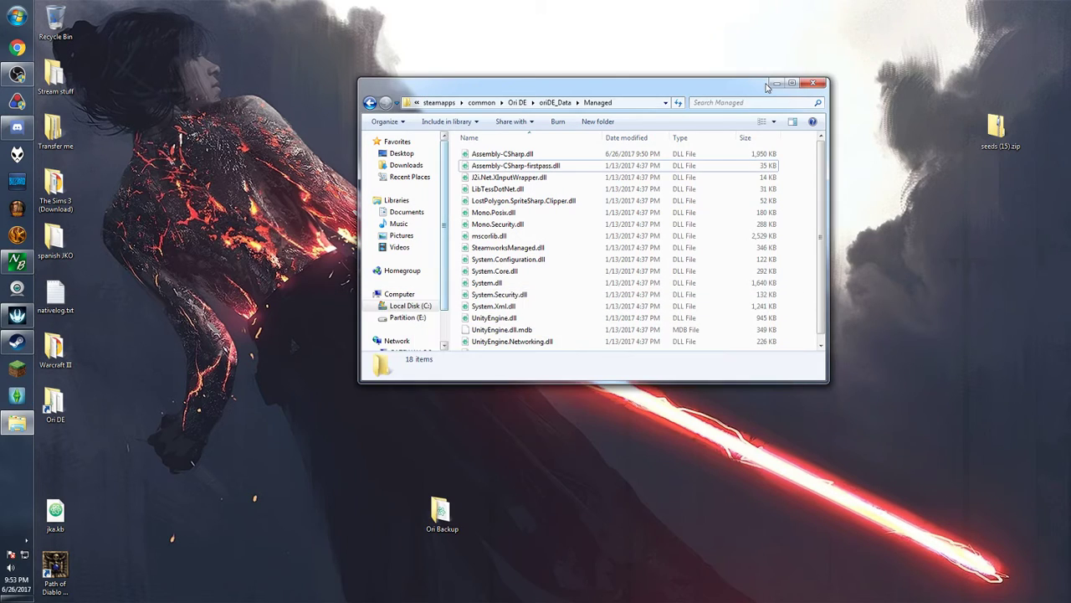
# Go up to the Ori DE folder and delete the old randomizer.dat
pyautogui.moveTo(508, 87); pyautogui.dragTo(348, 75)
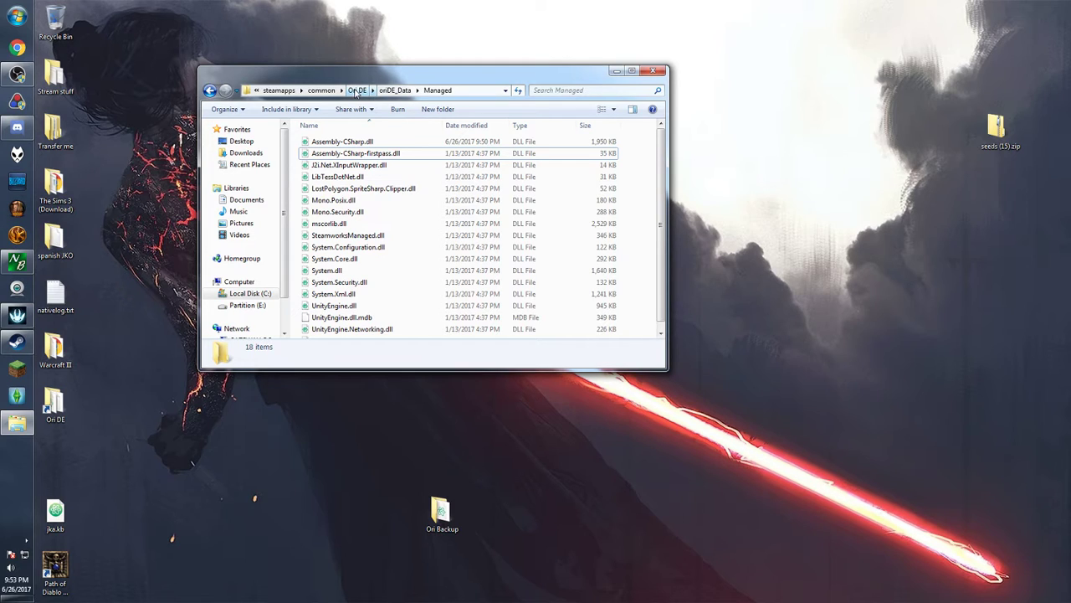
pyautogui.click(357, 90)
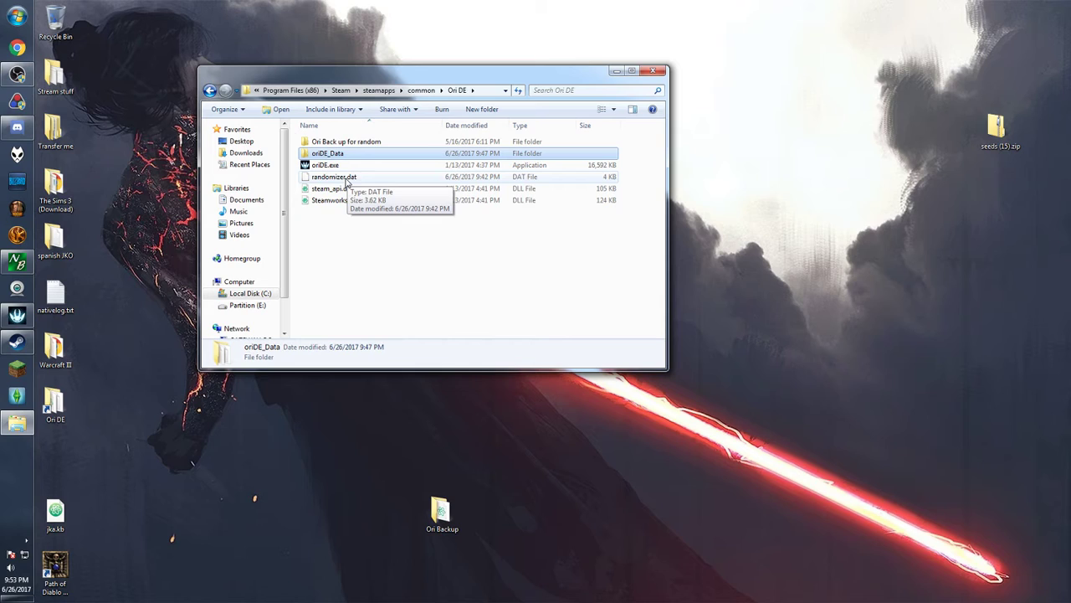
pyautogui.moveTo(356, 178); pyautogui.dragTo(55, 26)
# Copy randomizer_casual1.dat from seeds (15).zip\seeds\casual into Ori DE and rename it randomizer.dat
pyautogui.doubleClick(994, 126)
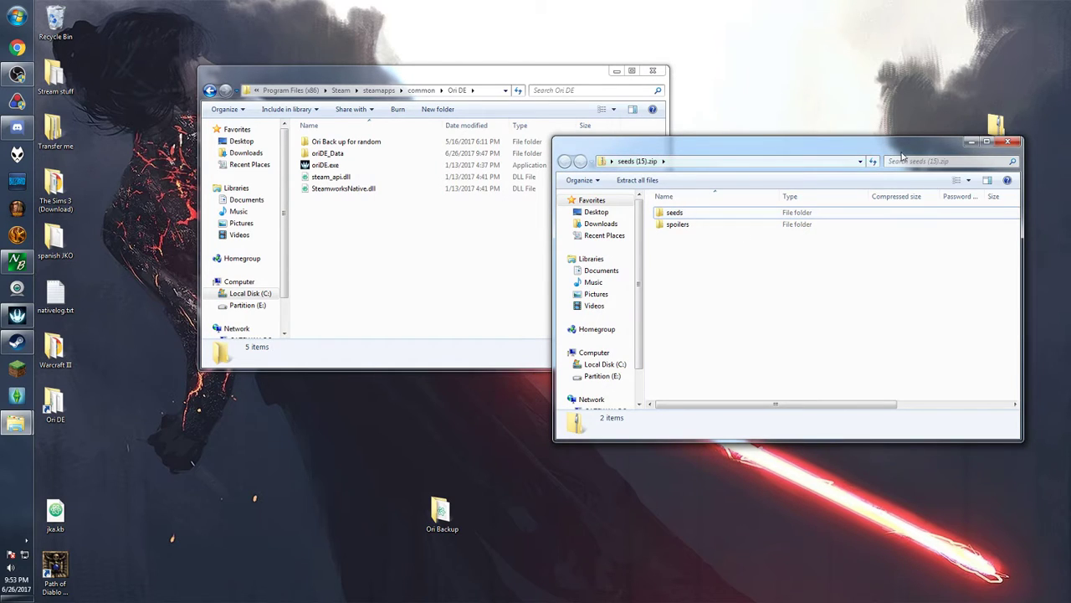
pyautogui.moveTo(903, 144); pyautogui.dragTo(898, 187)
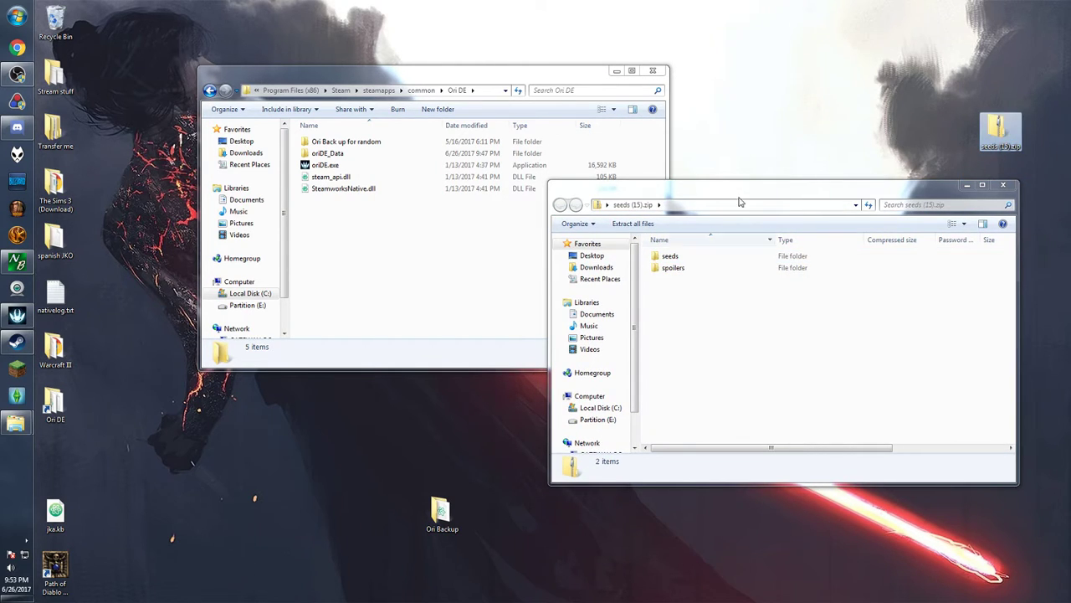
pyautogui.doubleClick(692, 258)
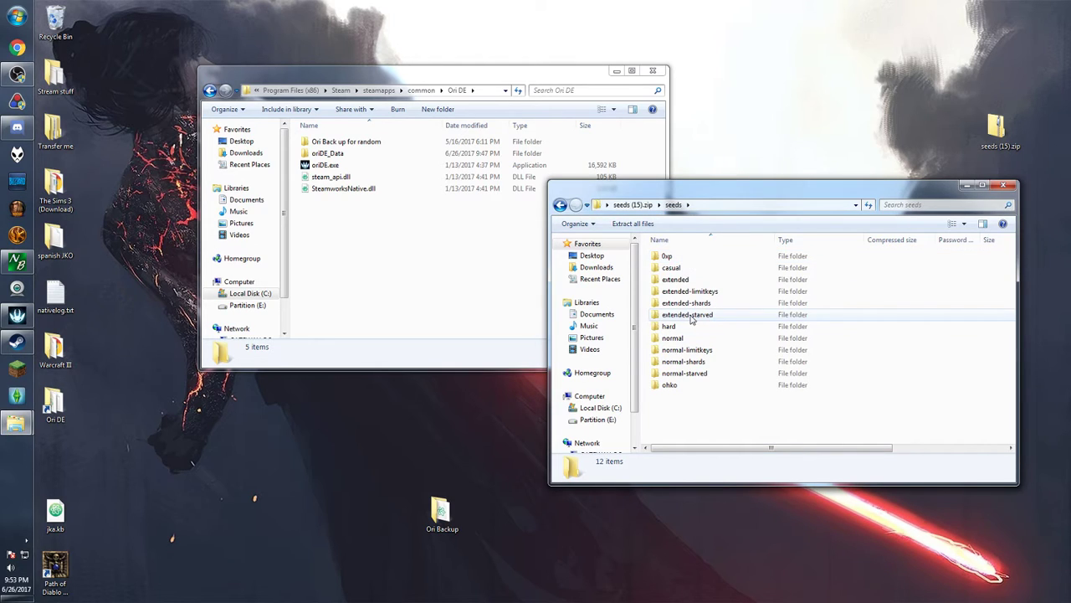
pyautogui.doubleClick(670, 268)
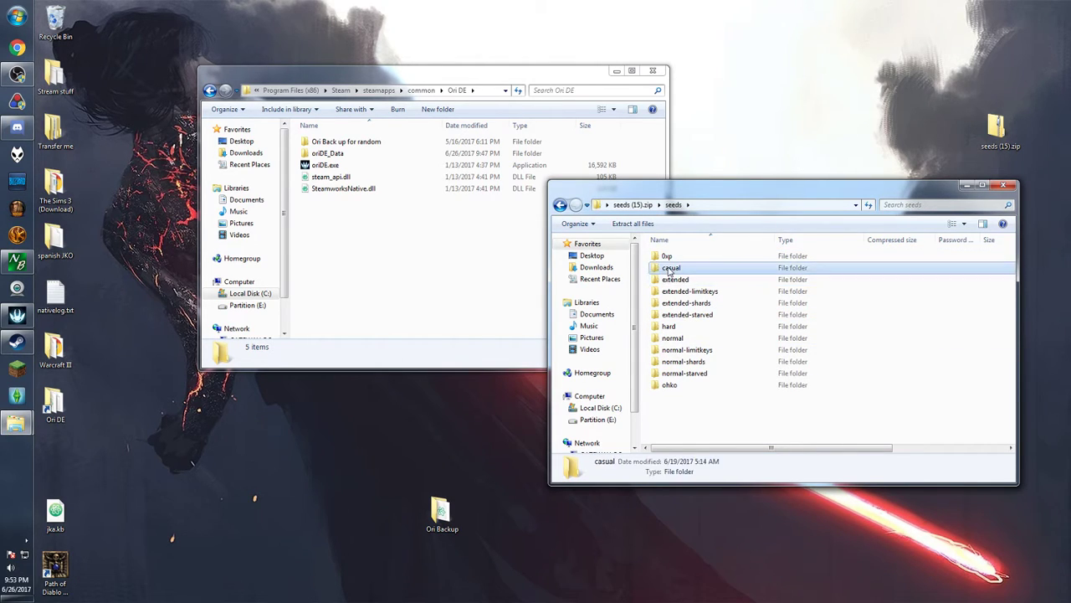
pyautogui.moveTo(693, 255); pyautogui.dragTo(407, 232)
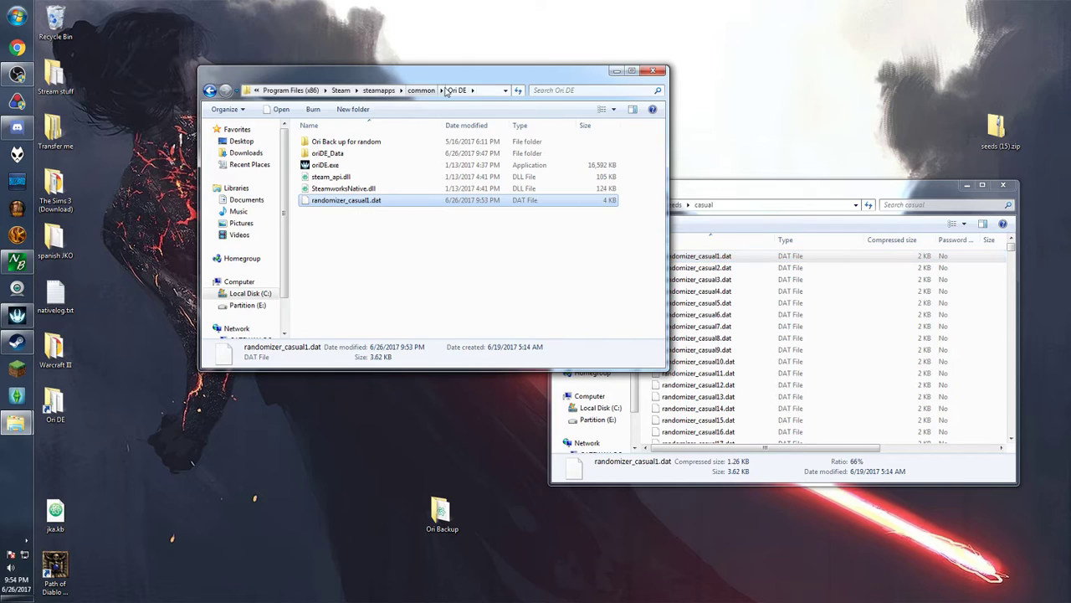
pyautogui.click(346, 205)
pyautogui.moveTo(346, 203); pyautogui.dragTo(367, 203)
pyautogui.press('BackSpace')
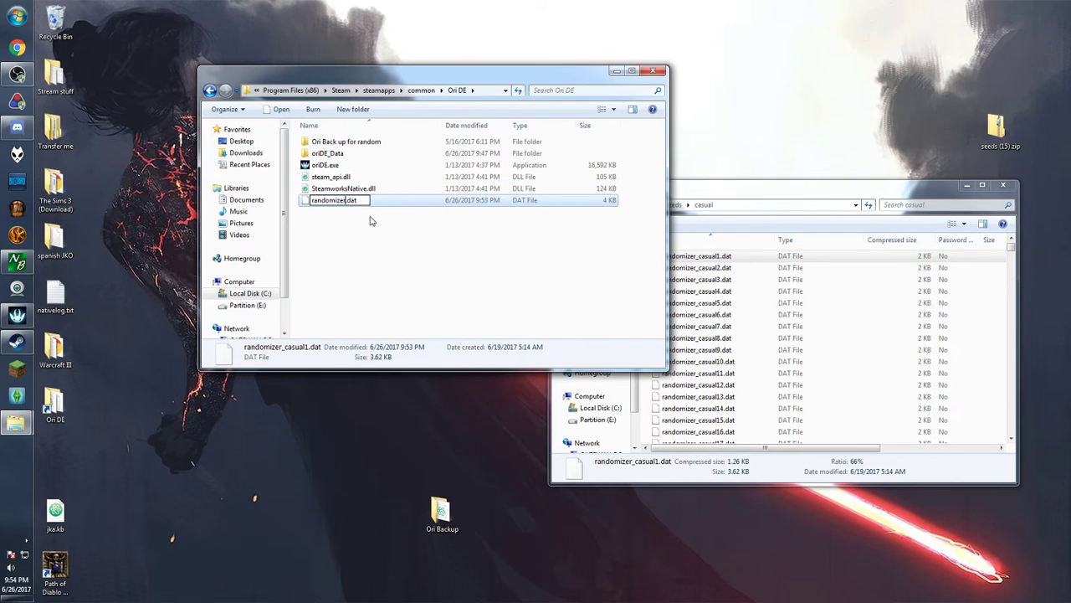
pyautogui.press('Return')
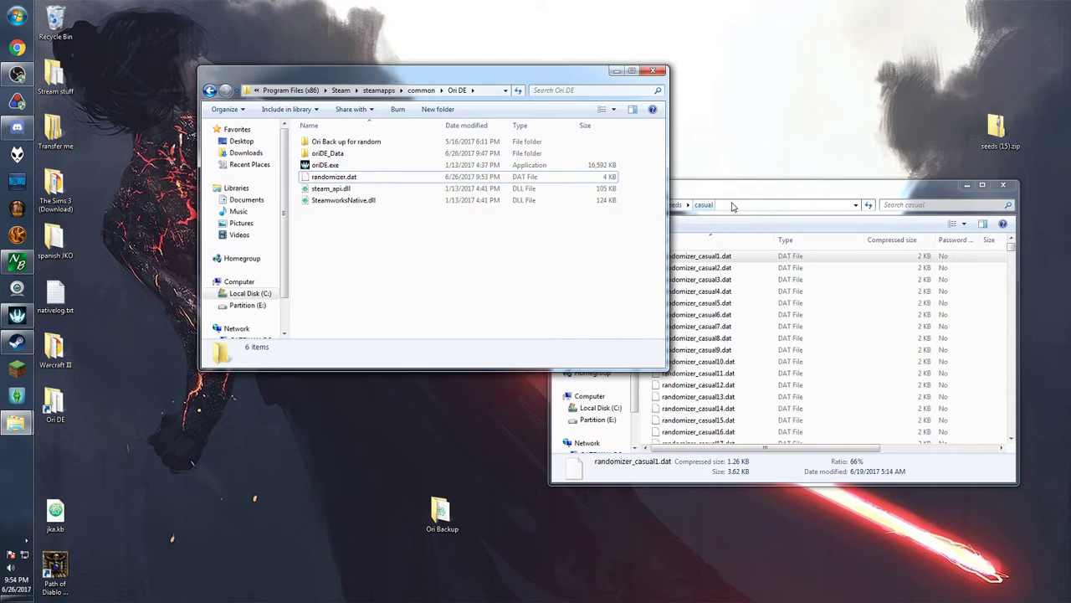
# Bring the seeds (15).zip window to the front and return to its seeds folder list
pyautogui.moveTo(737, 192); pyautogui.dragTo(746, 155)
pyautogui.click(683, 165)
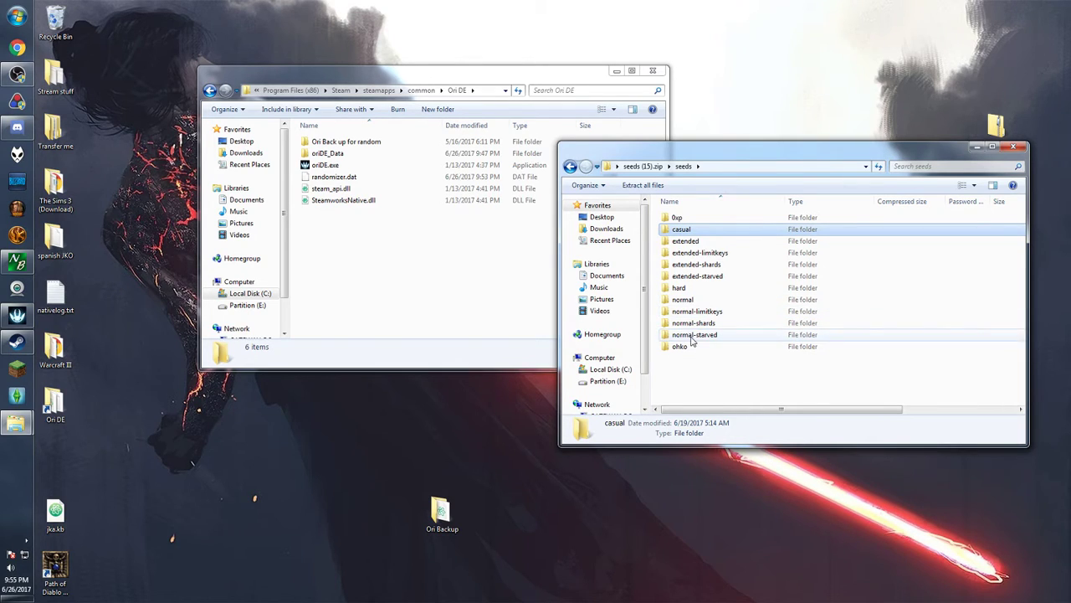
# Select the four extended seed folders, then close the seeds (15).zip archive window
pyautogui.click(714, 245)
pyautogui.keyDown('shift'); pyautogui.click(707, 275); pyautogui.keyUp('shift')
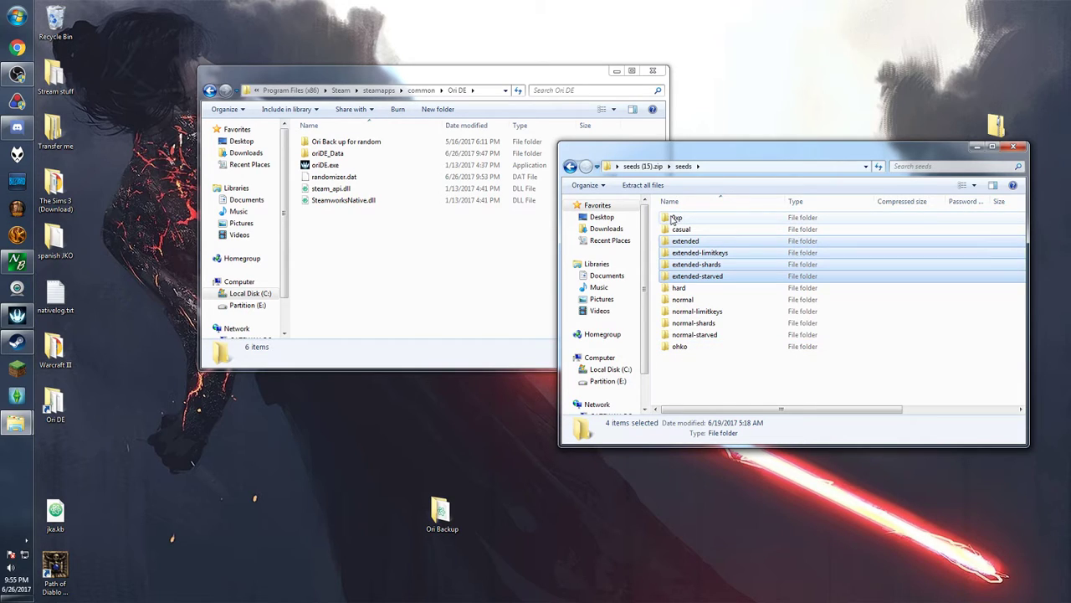
pyautogui.click(686, 241)
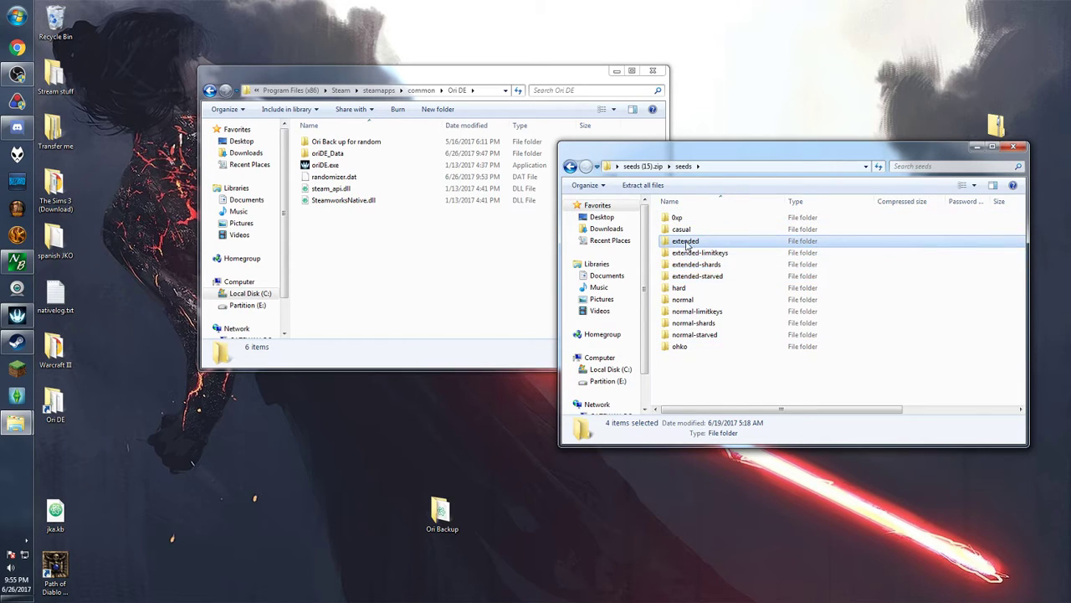
pyautogui.keyDown('shift'); pyautogui.click(699, 279); pyautogui.keyUp('shift')
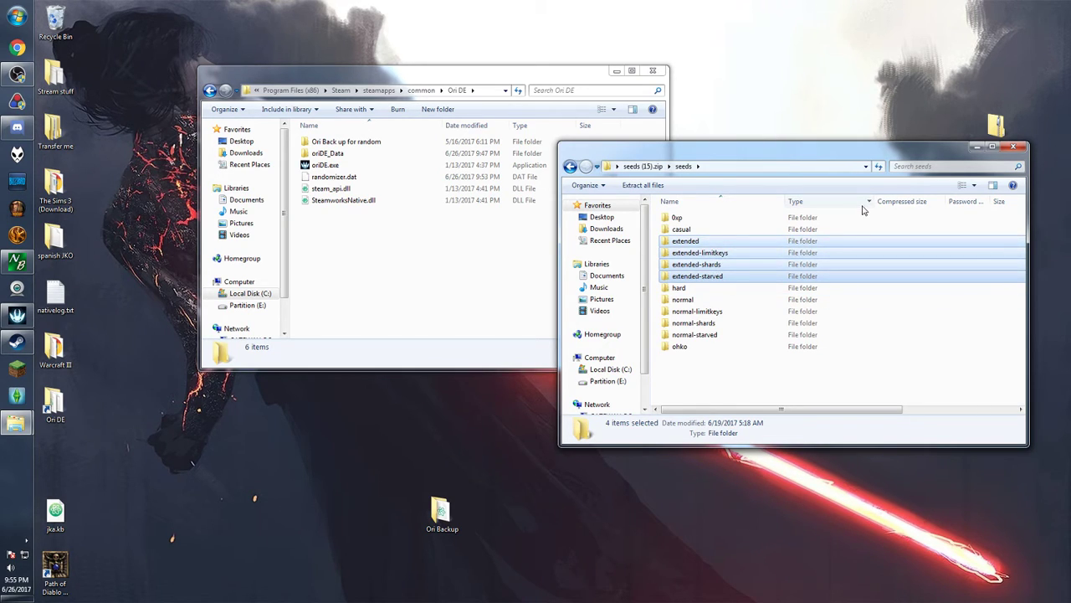
pyautogui.click(1013, 146)
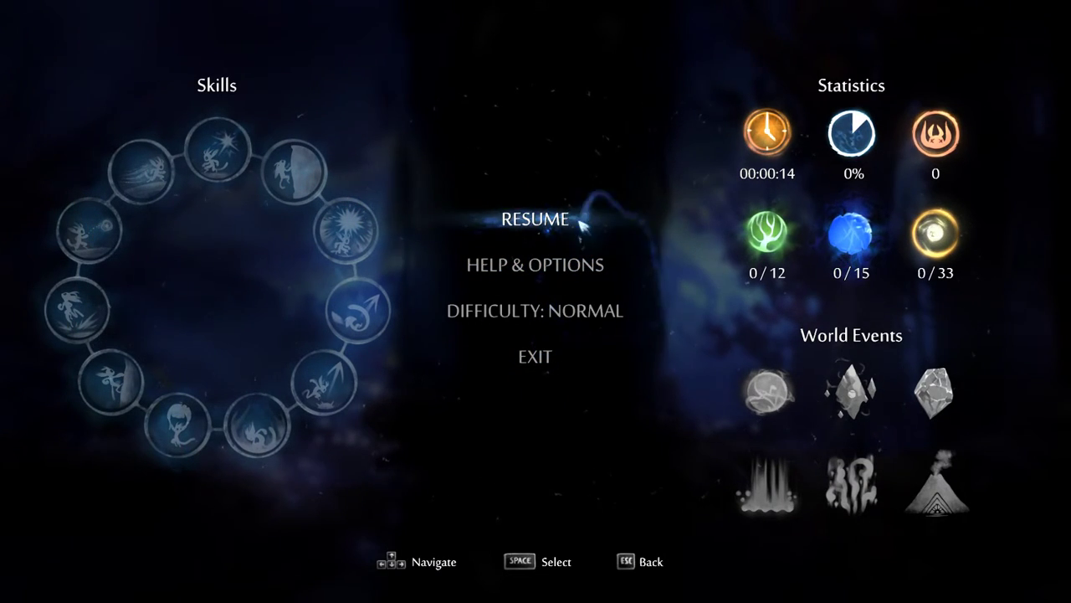
# Resume the game from the pause menu to return to Ori in the forest
pyautogui.click(527, 219)
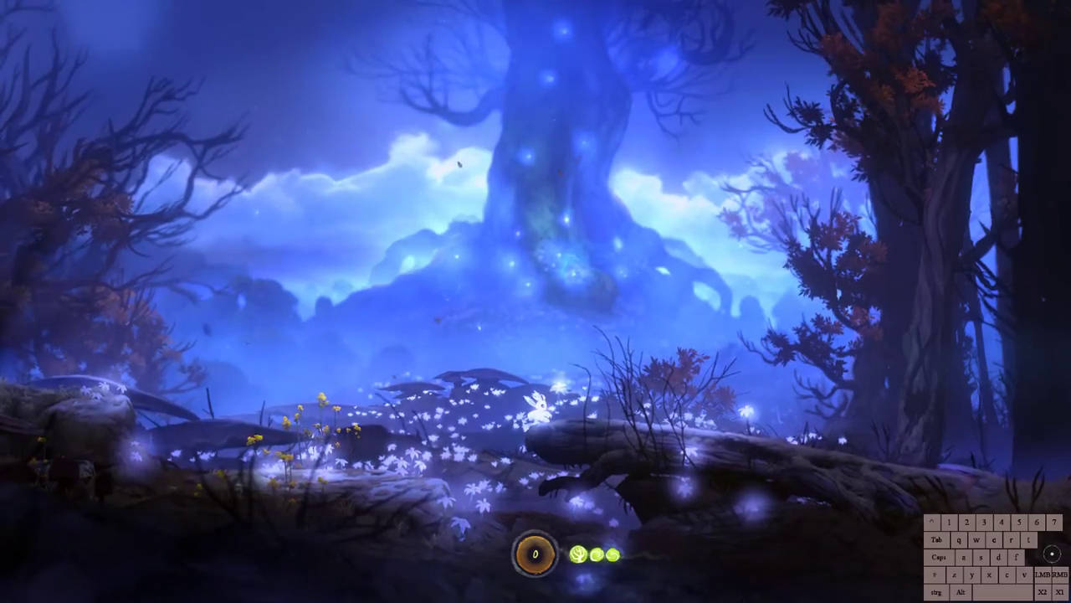
# Run Ori left from the Spirit Tree, jumping onto the tree stump and fallen log
pyautogui.press('a')
pyautogui.press('d')
pyautogui.press('space')
pyautogui.press('a')
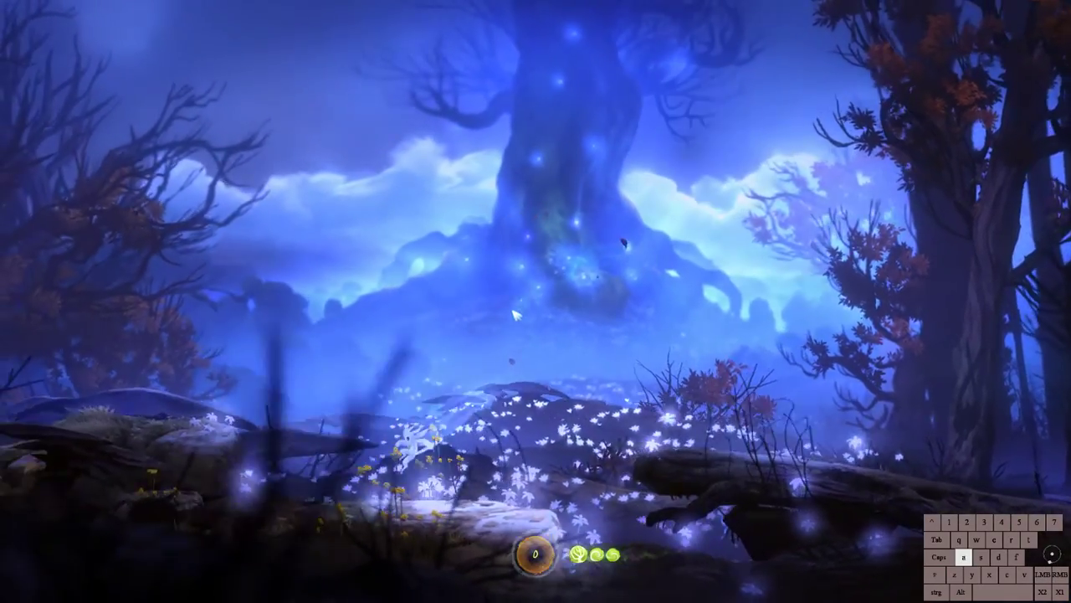
pyautogui.press('space')
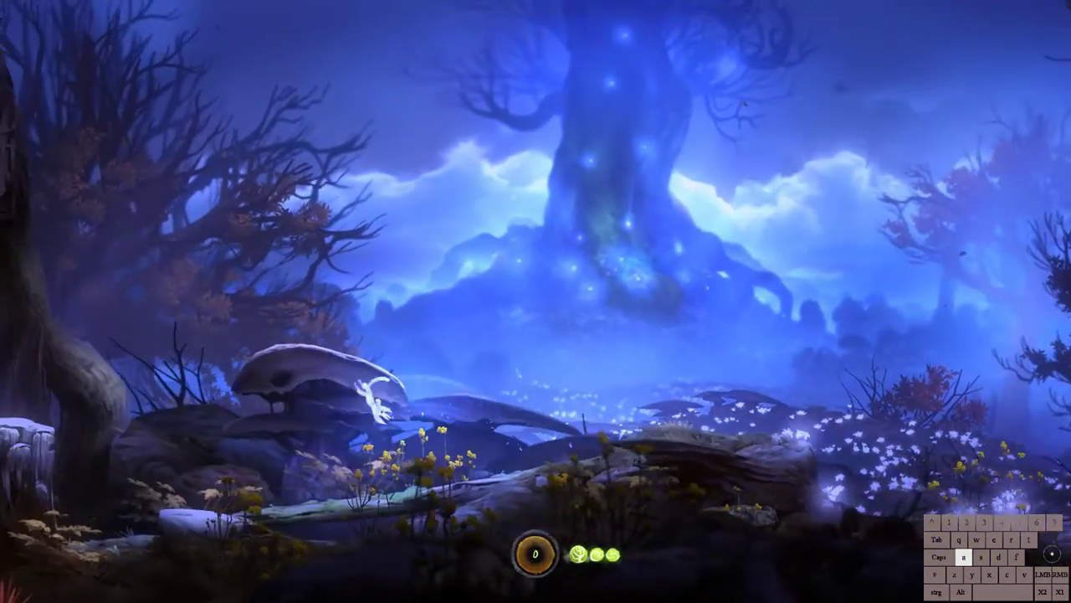
pyautogui.press('space')
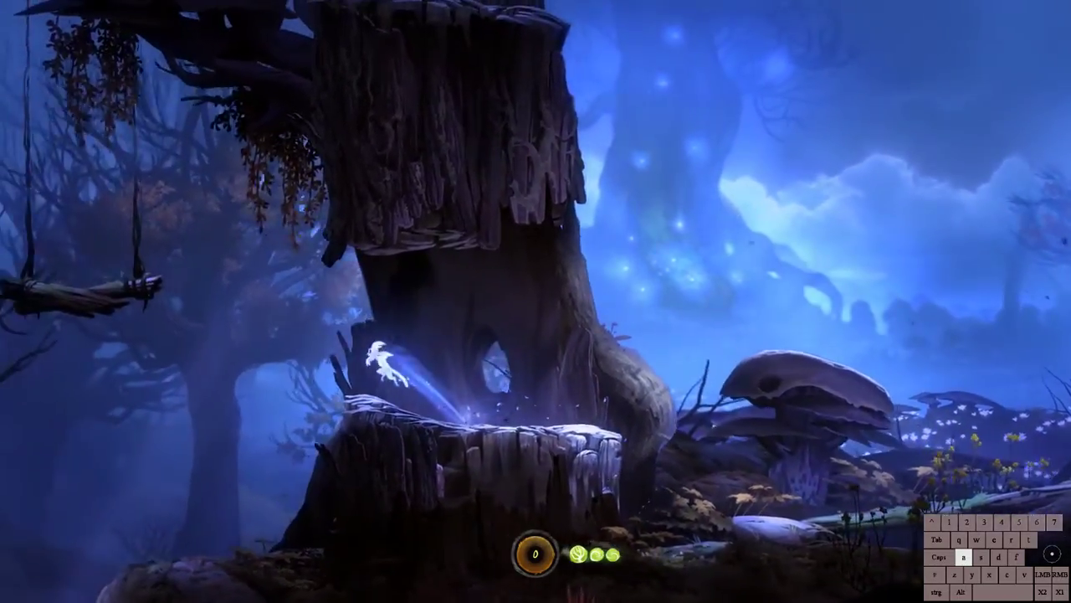
pyautogui.press('space')
pyautogui.press('a')
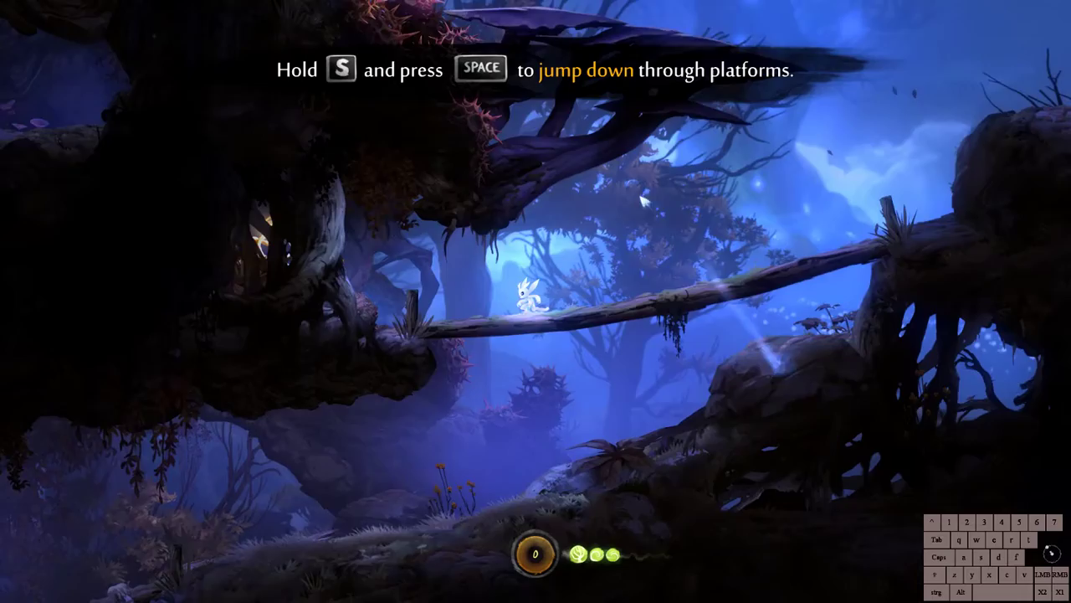
# Move Ori onto the rocky ledge to collect the orb that grants Glide
pyautogui.press('a')
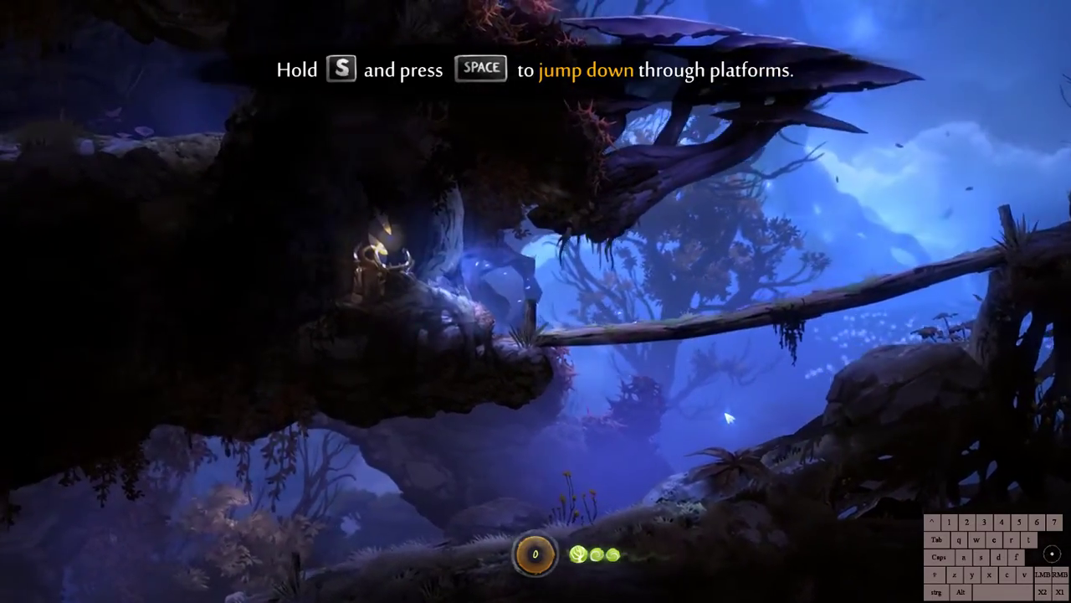
pyautogui.press('s')
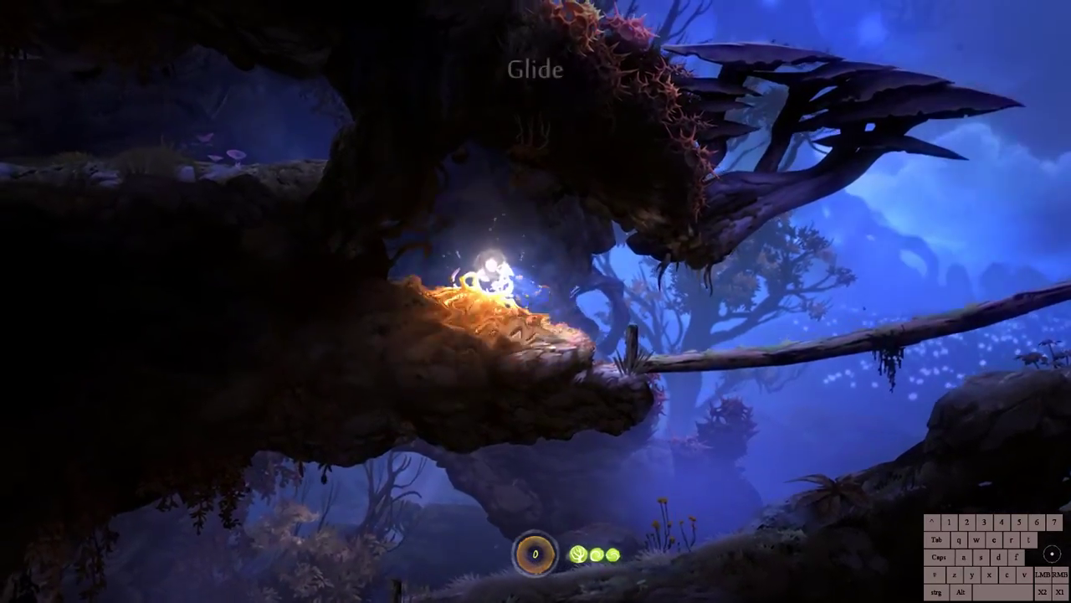
pyautogui.press('space')
pyautogui.press('shift')
# Jump off the rock and glide Ori between the ledge and the mushroom platform
pyautogui.press('d')
pyautogui.press('d')
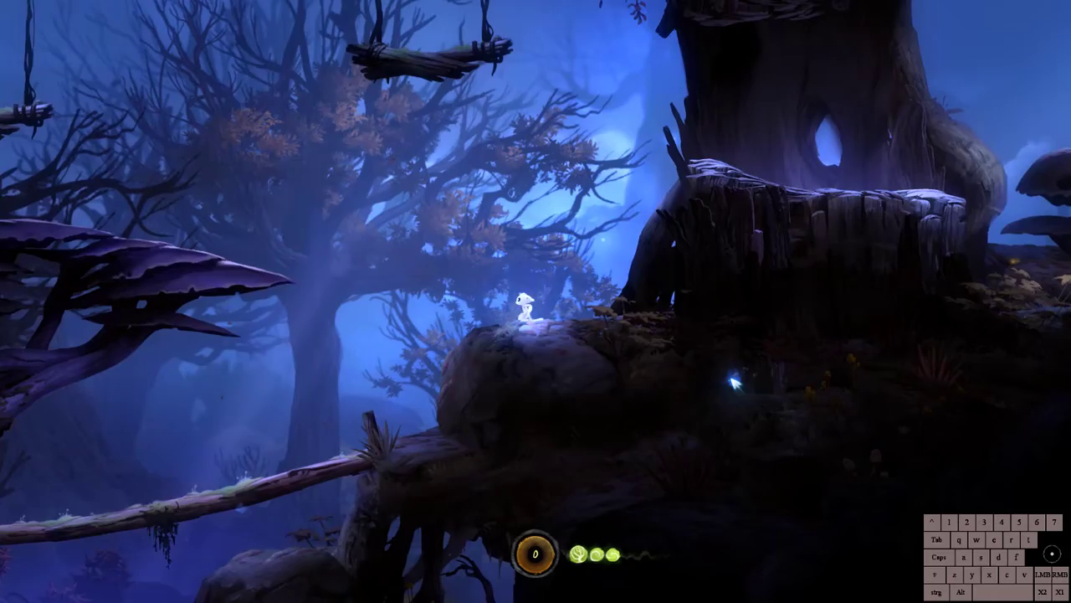
pyautogui.press('space')
pyautogui.press('a')
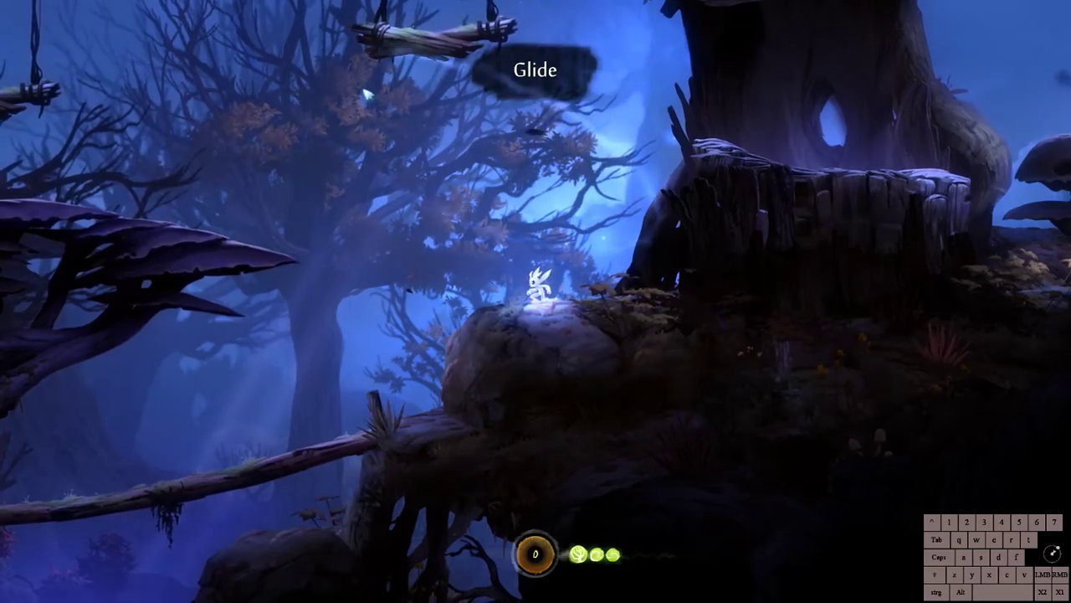
pyautogui.press('d')
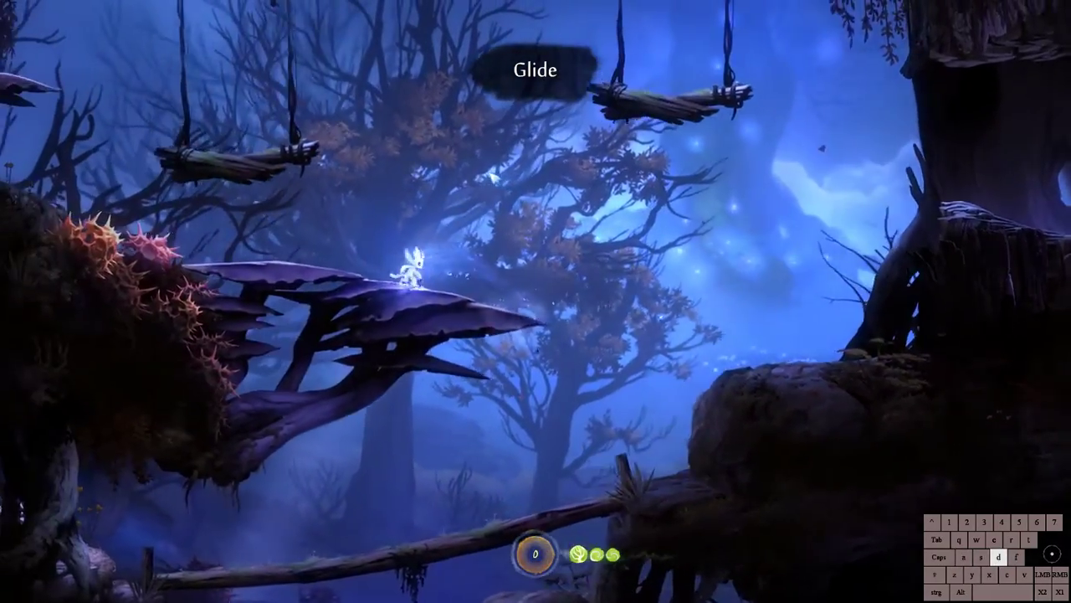
pyautogui.press('space')
# Glide Ori back over the mushroom platform, then return to start with Alt+R
pyautogui.press('space')
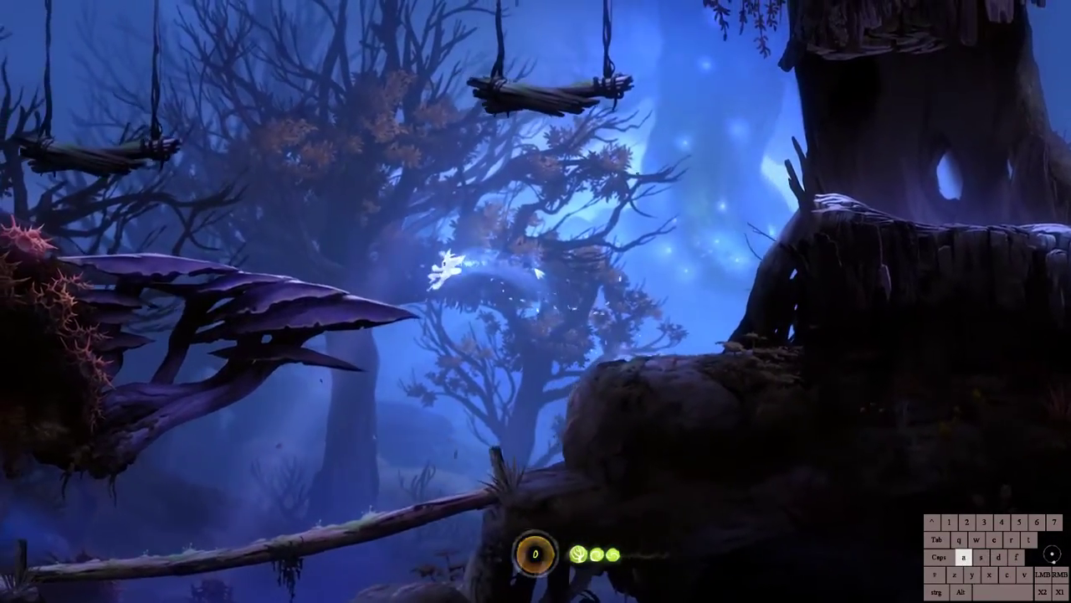
pyautogui.press('space')
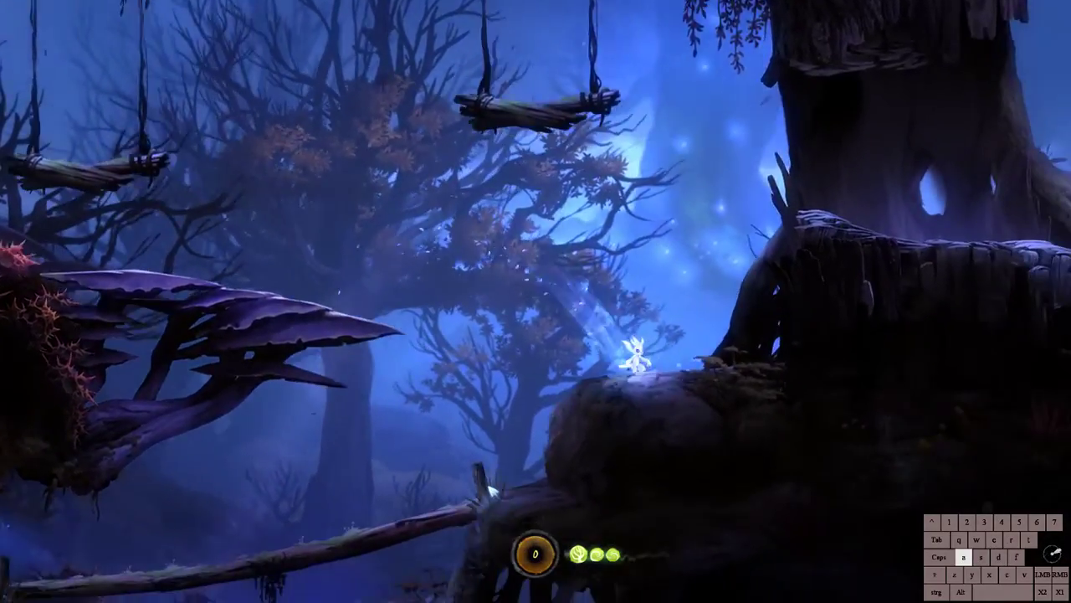
pyautogui.press('space')
pyautogui.press('space')
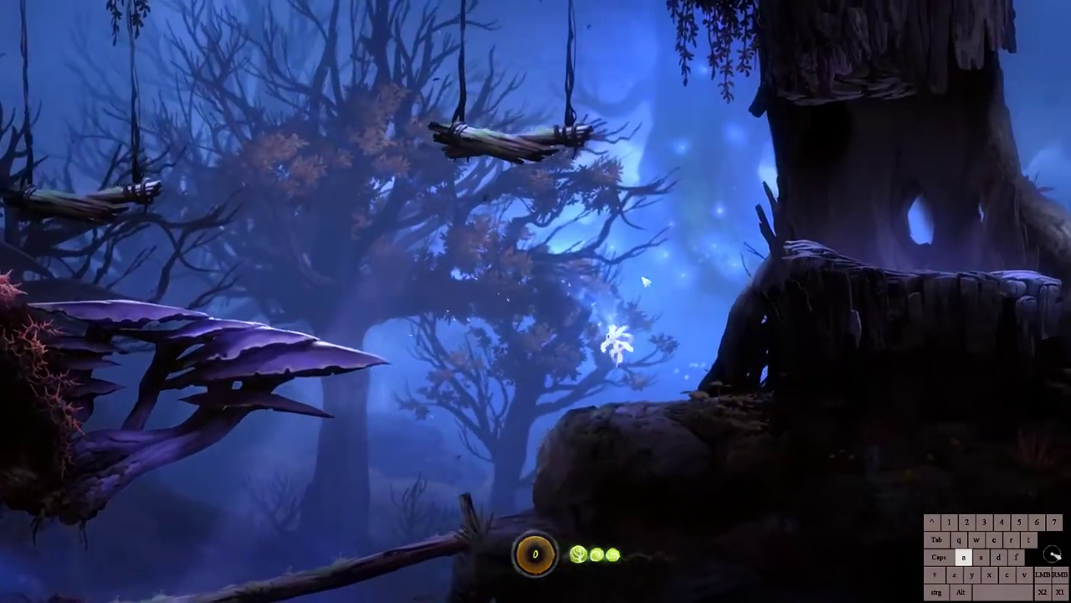
pyautogui.press('space')
pyautogui.press('d')
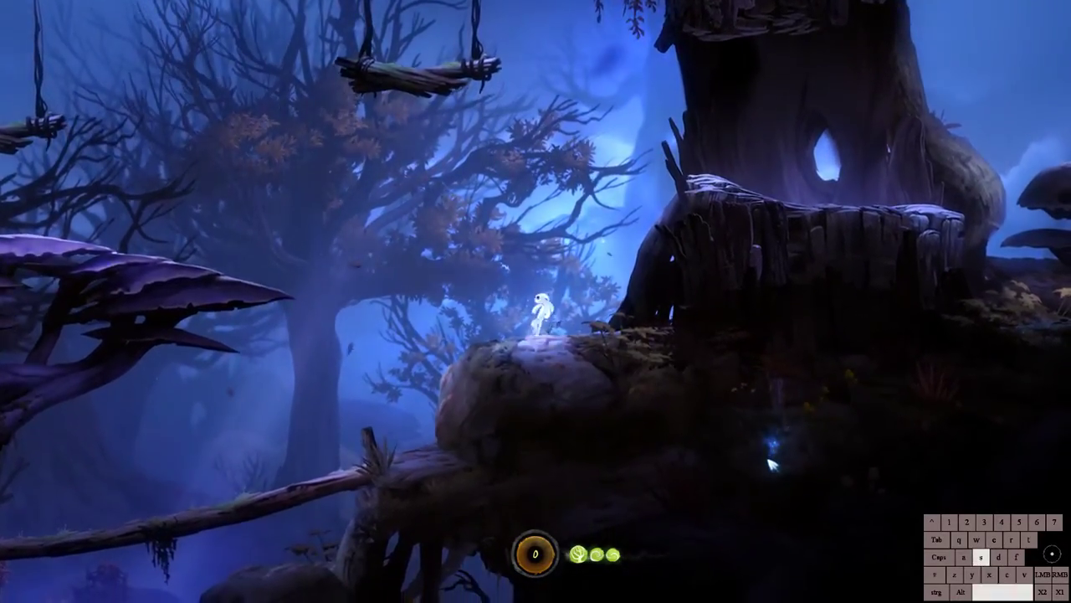
pyautogui.press('a')
pyautogui.press('alt')
pyautogui.press('r')
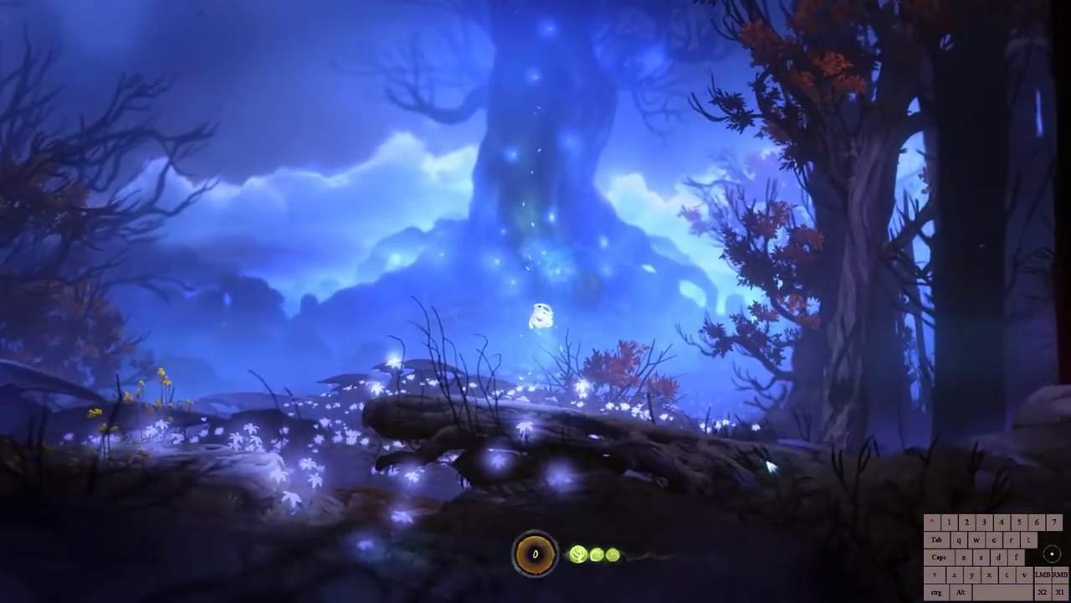
# Warp Ori back to the Spirit Tree start with Alt+R and land on the fallen log
pyautogui.press('space')
pyautogui.press('a')
pyautogui.press('d')
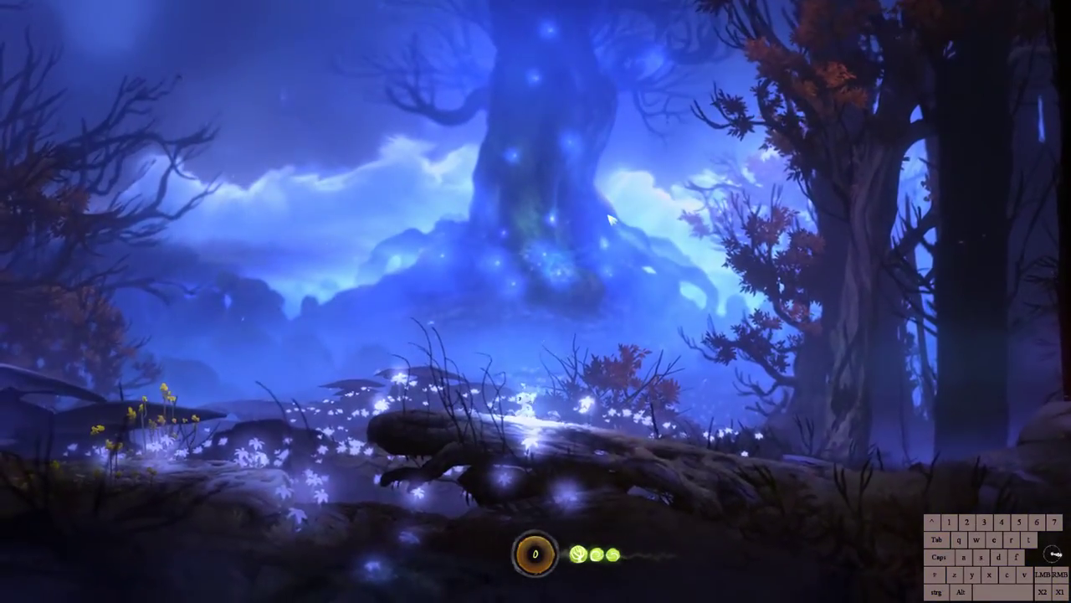
pyautogui.hotkey('alt', 'r')
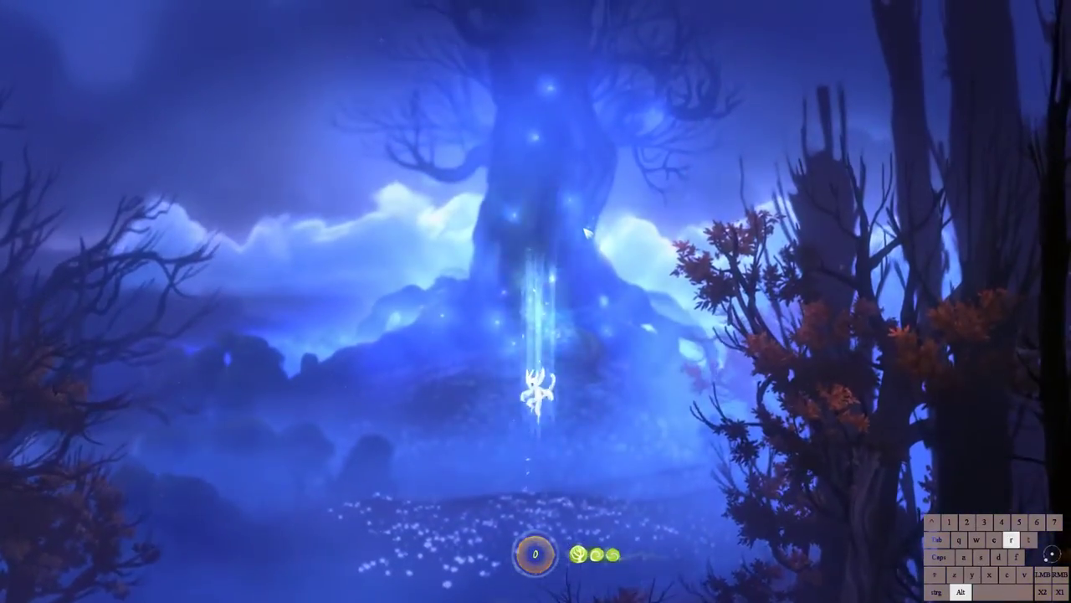
pyautogui.press('d')
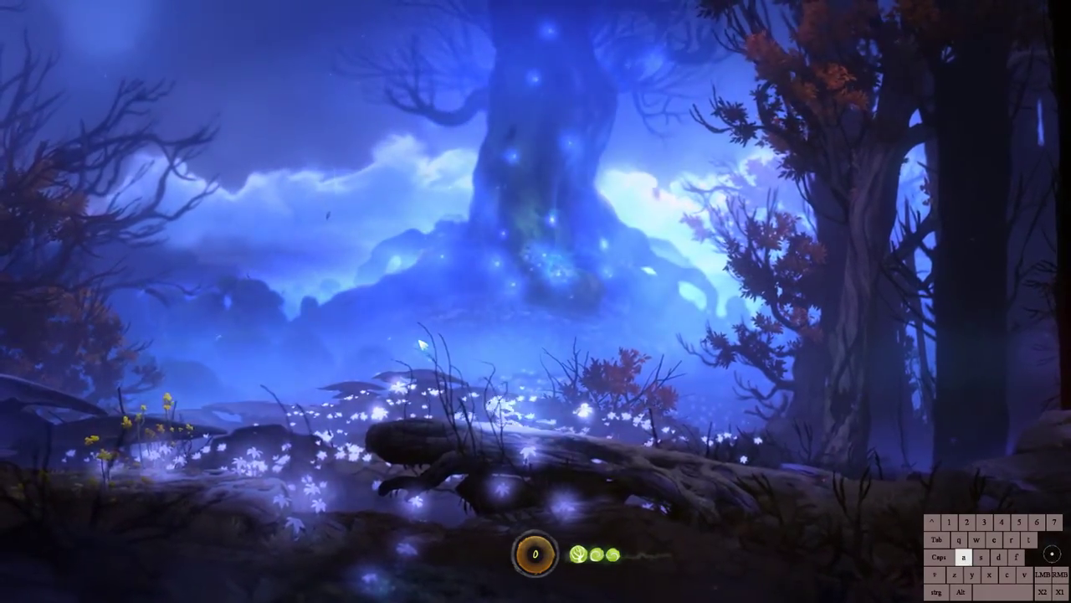
# Run and jump Ori left and right until standing beside the mushroom by the hollow stump, then press Tab
pyautogui.press('a')
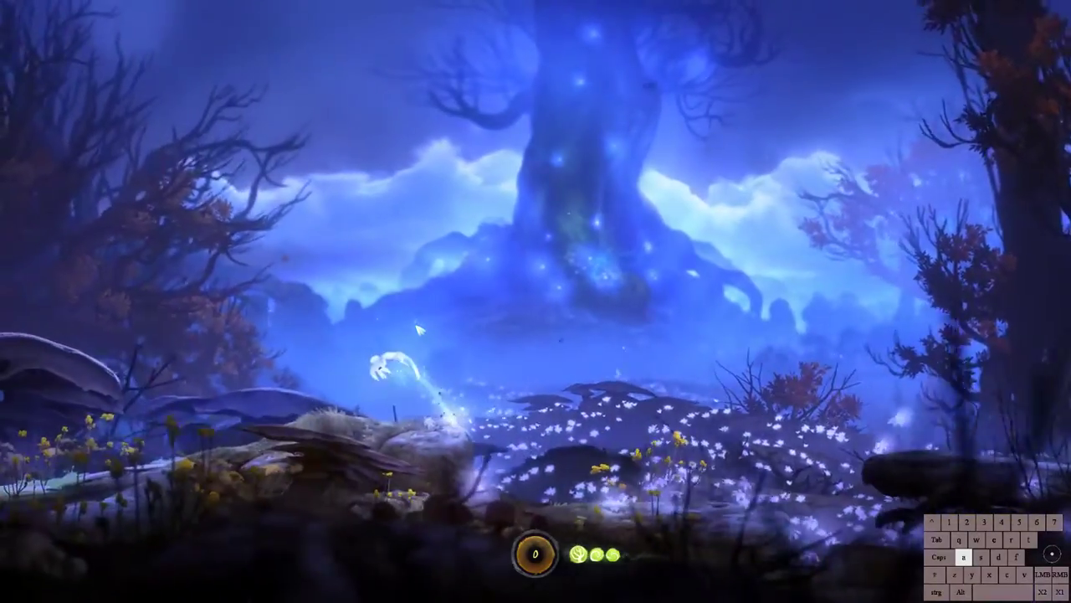
pyautogui.press('d')
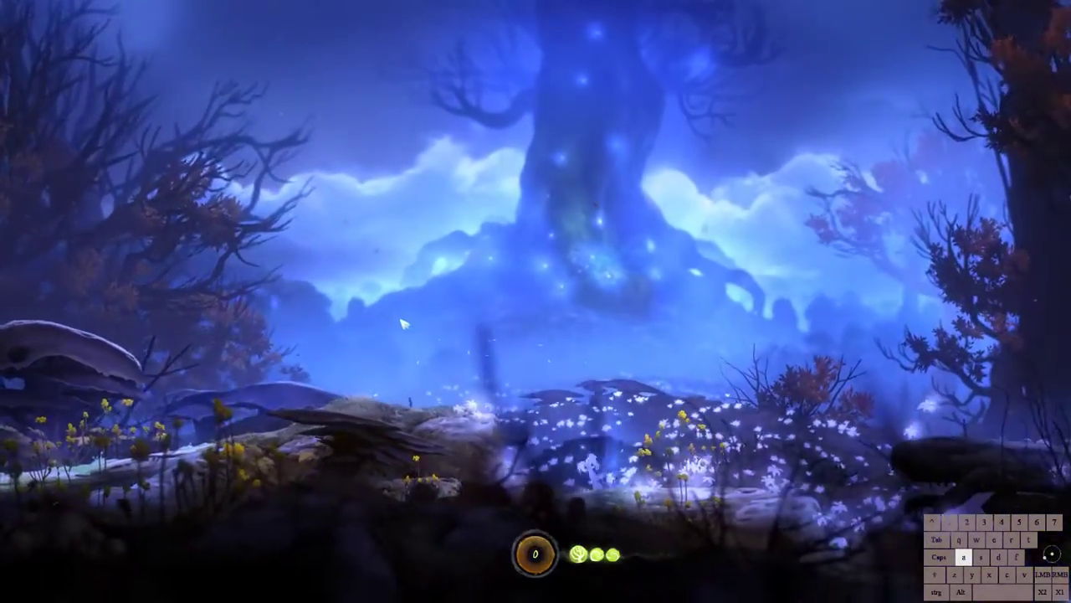
pyautogui.press('a')
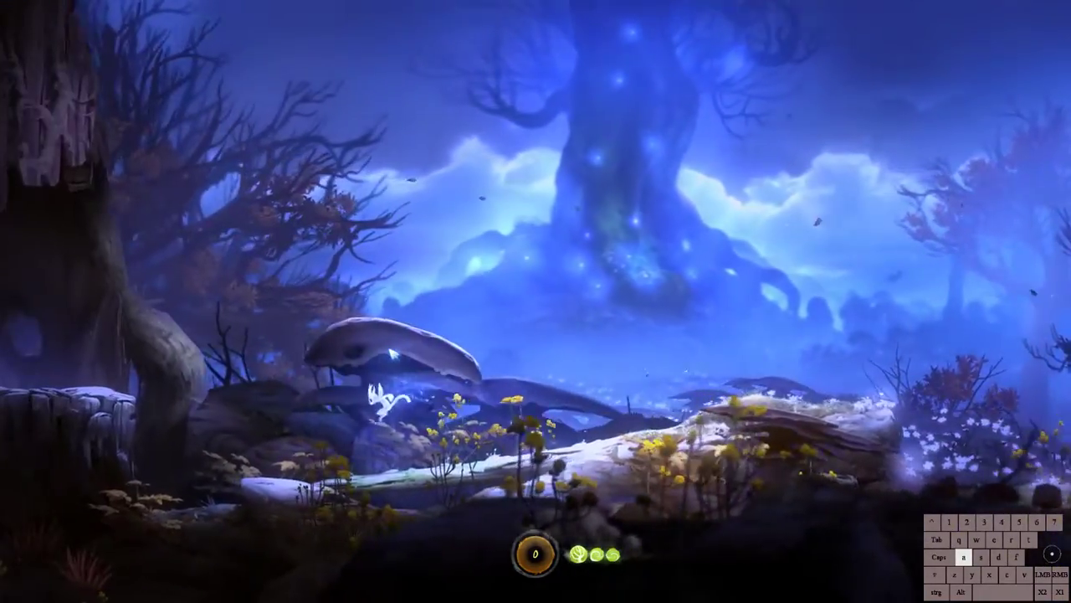
pyautogui.press('space')
pyautogui.press('d')
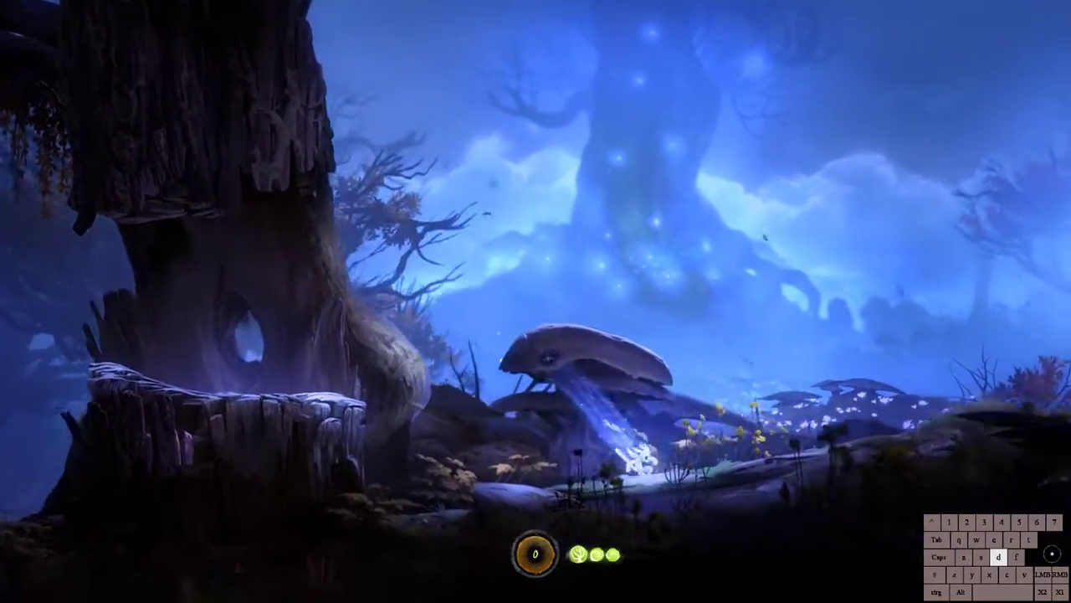
pyautogui.press('s')
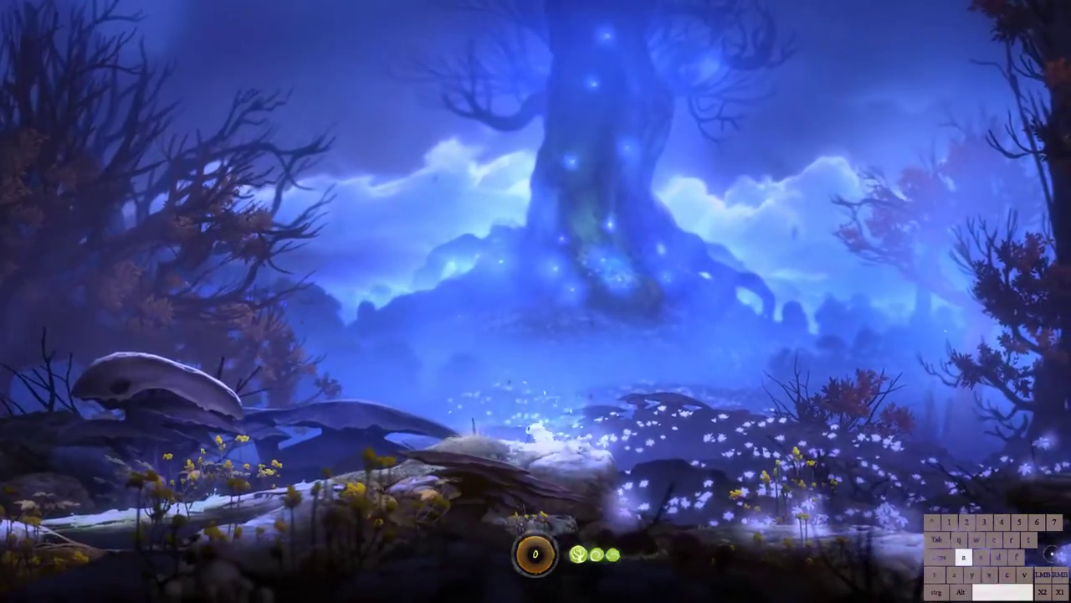
pyautogui.press('a')
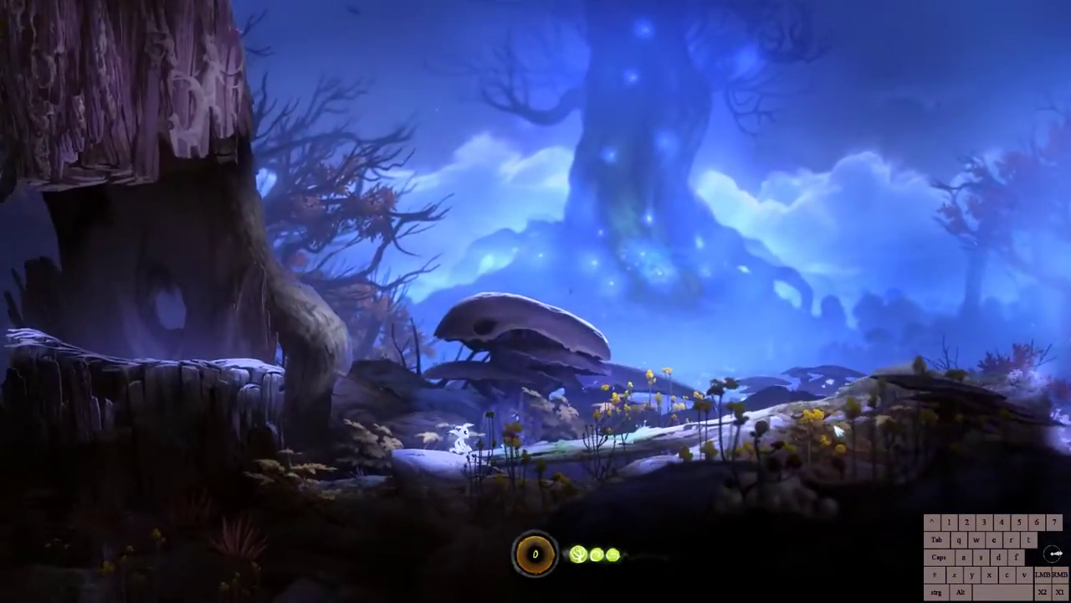
pyautogui.press('Tab')
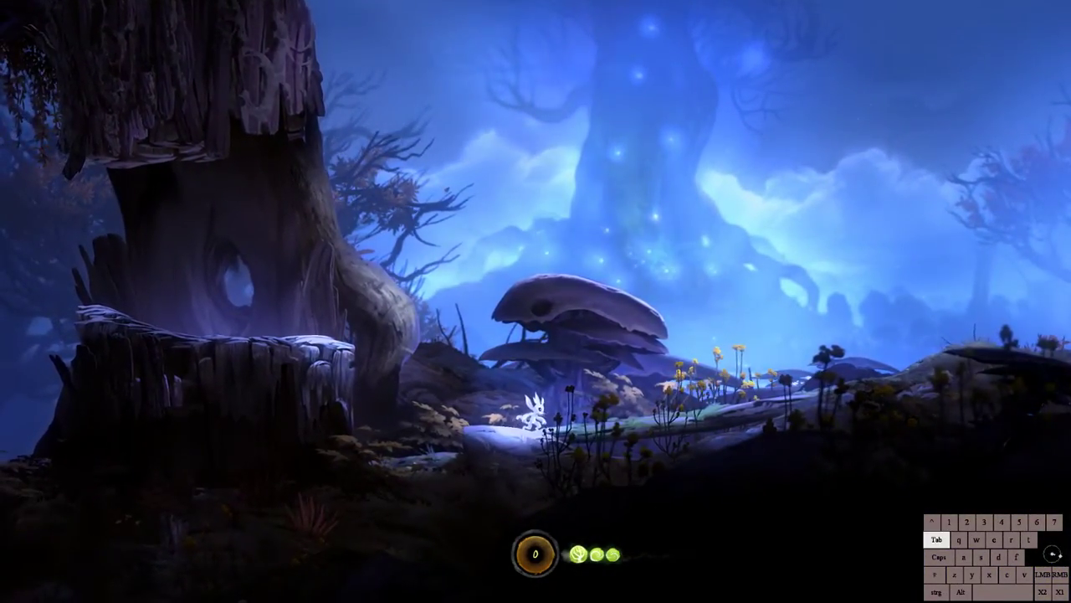